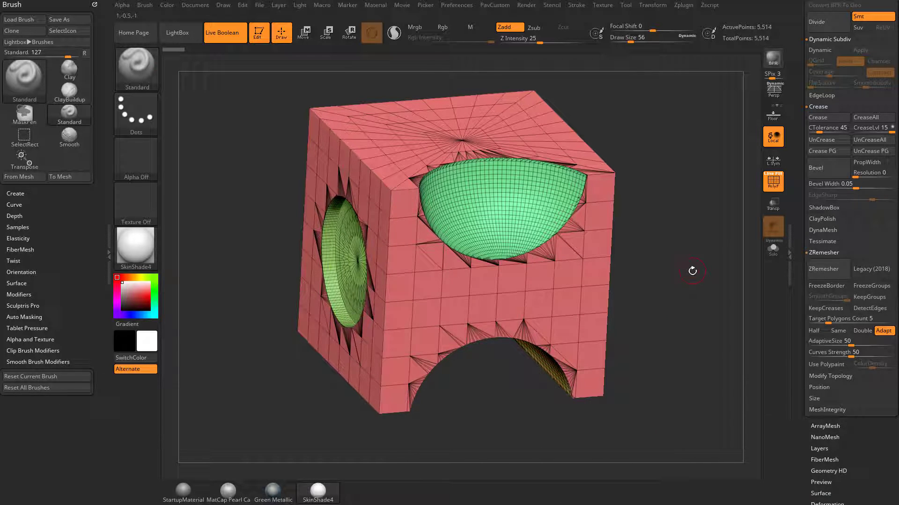
Enable the legacy 2018 ZRemesher, turn off Live Boolean, and remesh the cube.
left_click(862, 271)
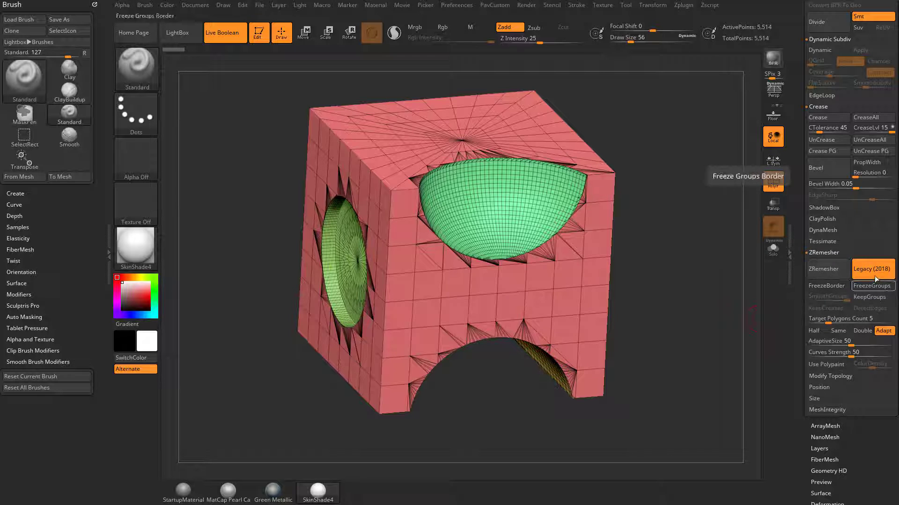
mouse_move(696, 300)
left_mouse_down("alt")
mouse_move(676, 312)
mouse_move(685, 303)
left_mouse_up("alt")
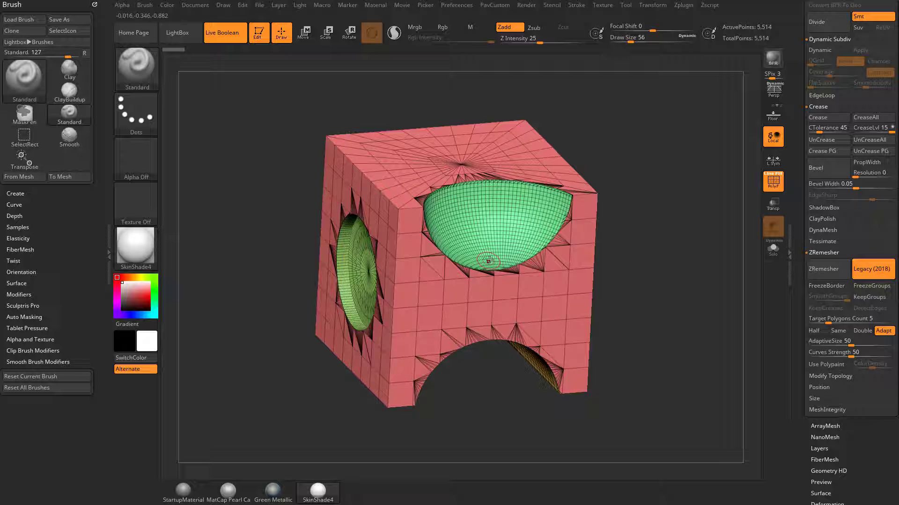
left_click(227, 34)
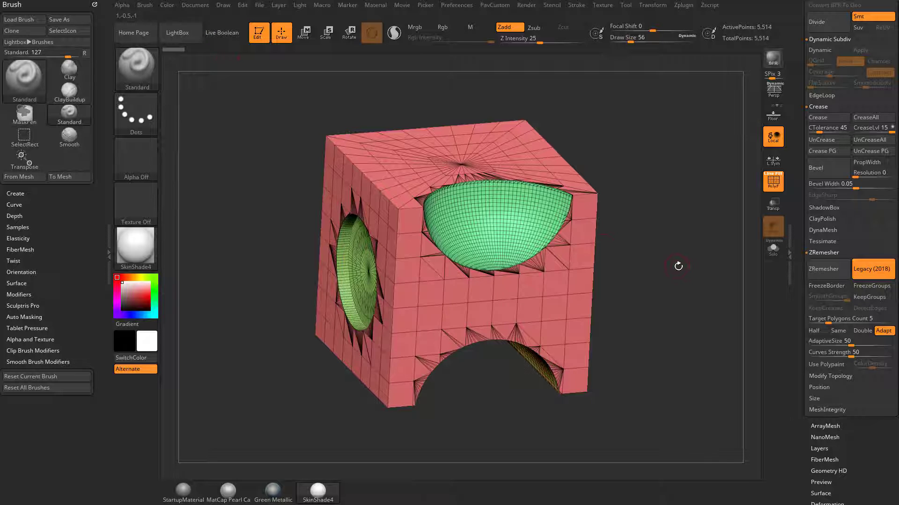
left_click_drag(732, 307, 758, 286)
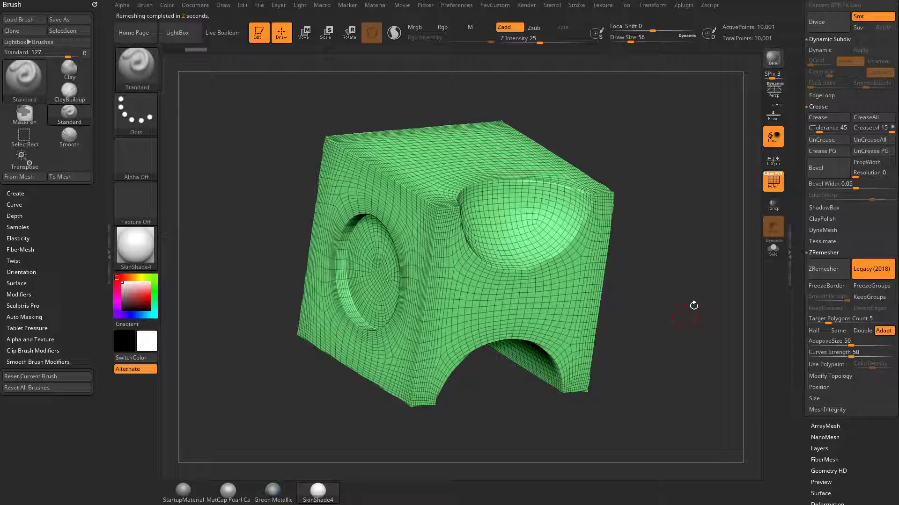
Inspect the remeshed cube's surface with the polyframe hidden, and show the polyframe again.
left_click(773, 181)
left_click(773, 181)
left_click(773, 182)
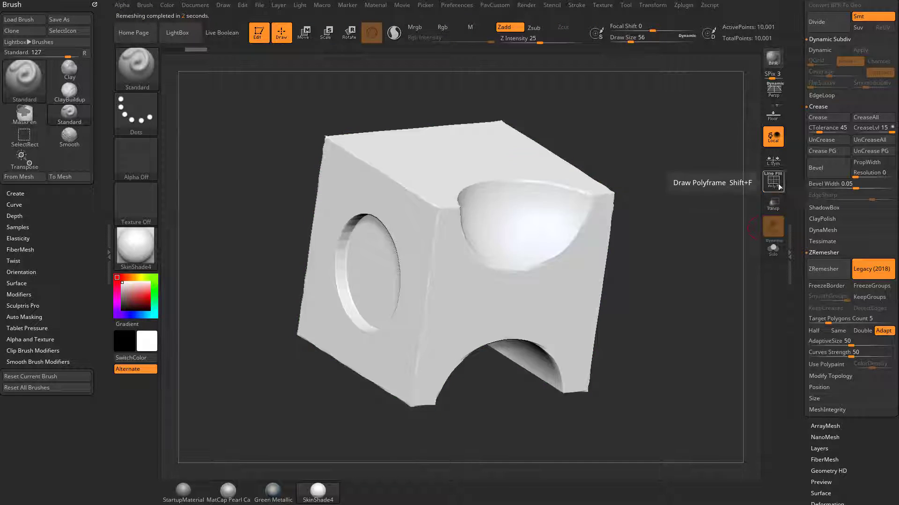
left_click(773, 181)
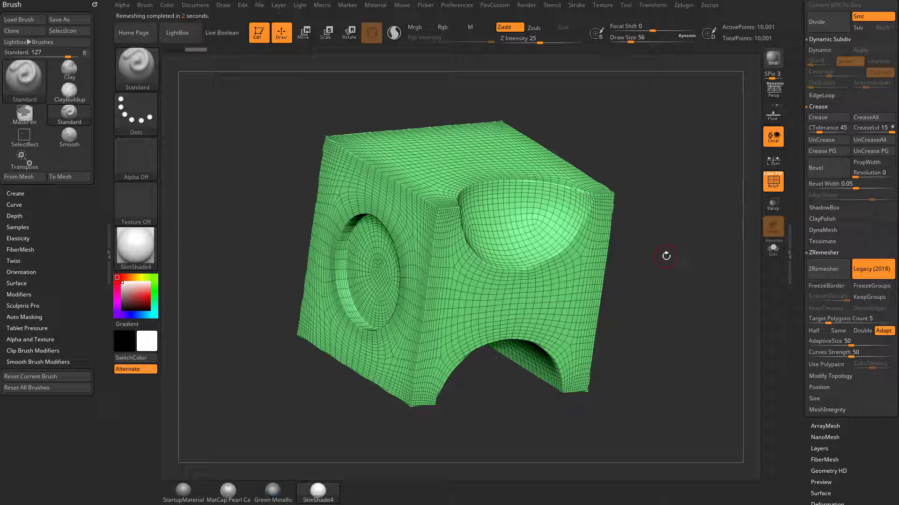
Leave a canvas snapshot of the scaled-down remeshed cube, and undo the remesh on the live model.
left_click_drag(661, 272, 561, 219, "alt")
left_click_drag(641, 229, 600, 244)
left_click_drag(600, 244, 645, 273, "alt")
left_click_drag(646, 273, 615, 264, "alt")
key("shift+s")
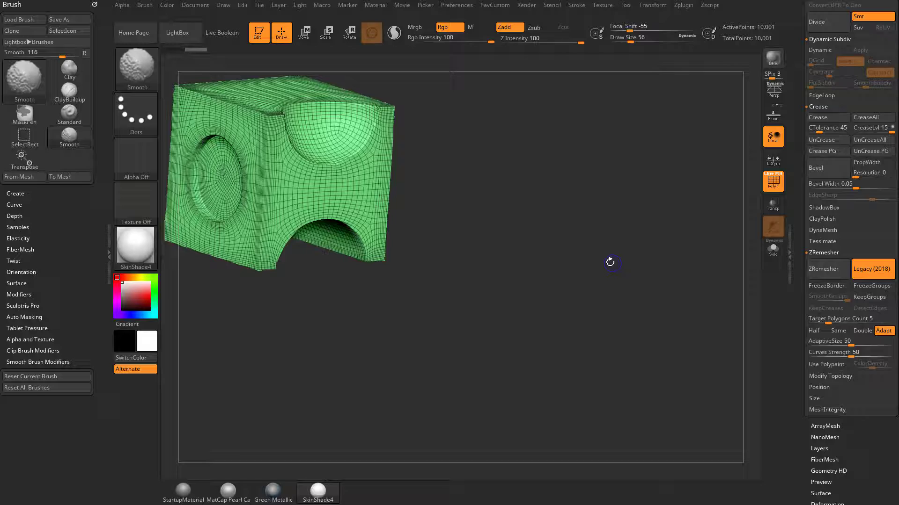
left_click_drag(473, 153, 692, 319, "alt")
left_click_drag(692, 320, 743, 290, "alt")
key("ctrl+z")
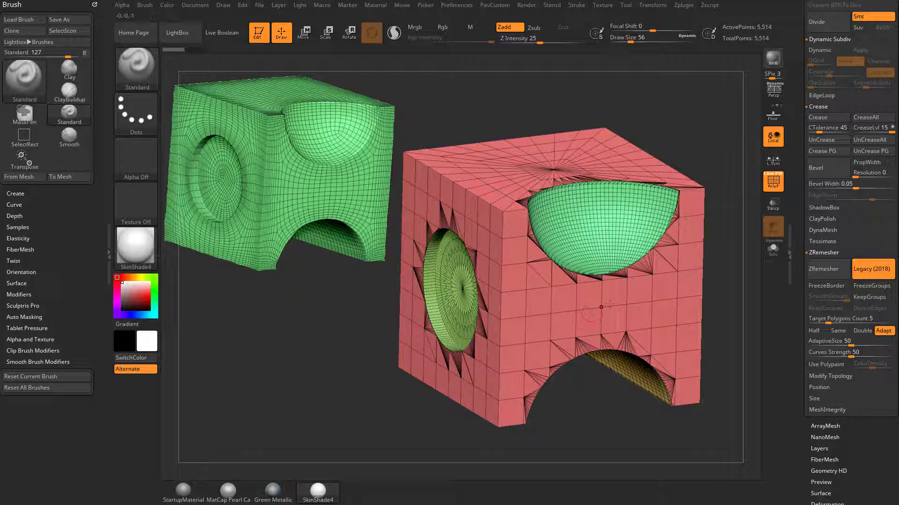
Turn on KeepGroups for ZRemesher and regroup the cube's polygroups by normals.
left_click(869, 297)
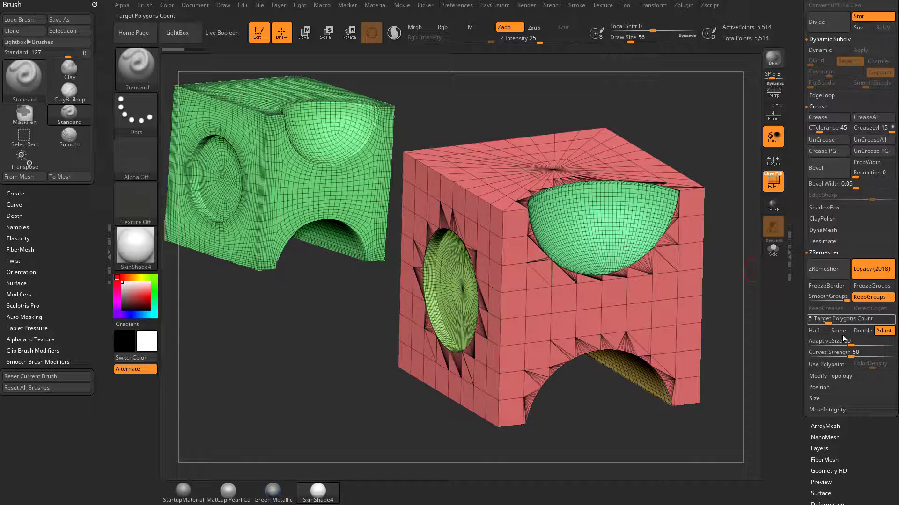
scroll(828, 328, "down", 5)
key("shift")
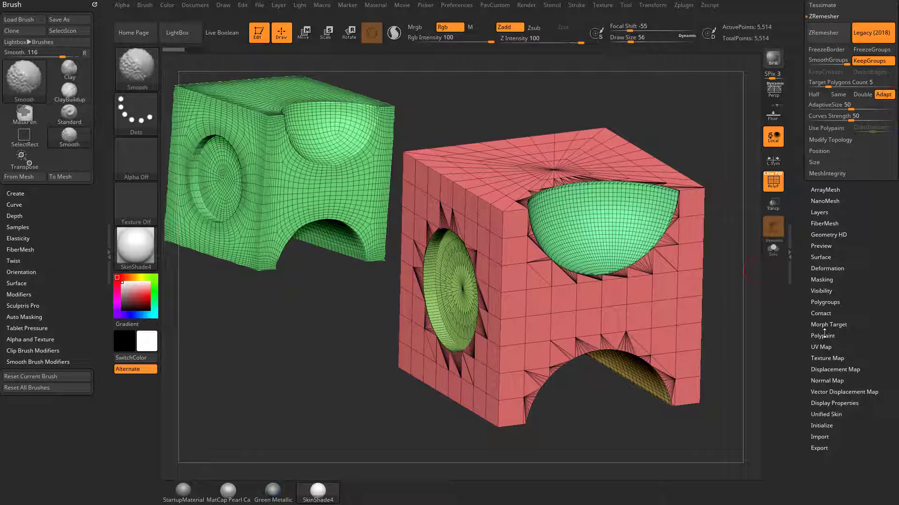
left_click(823, 303)
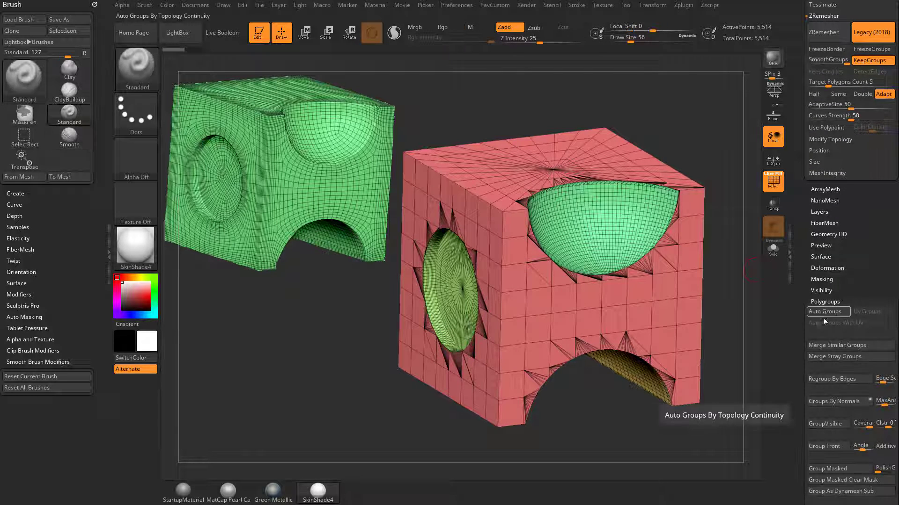
scroll(814, 383, "down", 1)
left_click(816, 382)
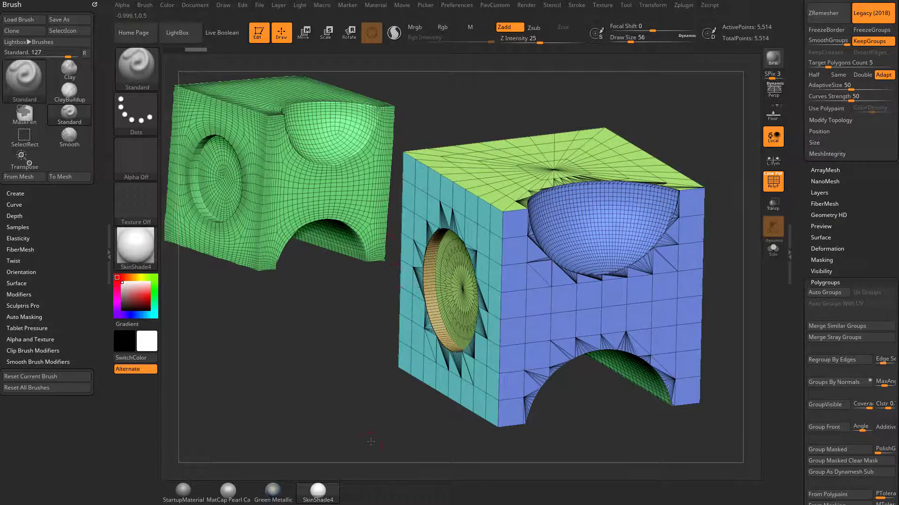
left_click_drag(371, 441, 410, 425)
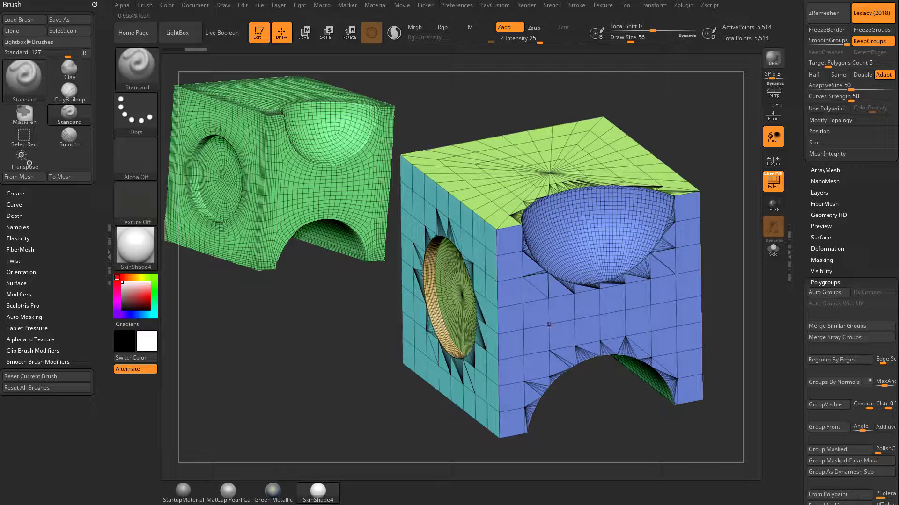
Lower the maximum angle tolerance and regroup the cube by normals, giving the spherical recess its own polygroup.
left_click(737, 296, "ctrl+shift")
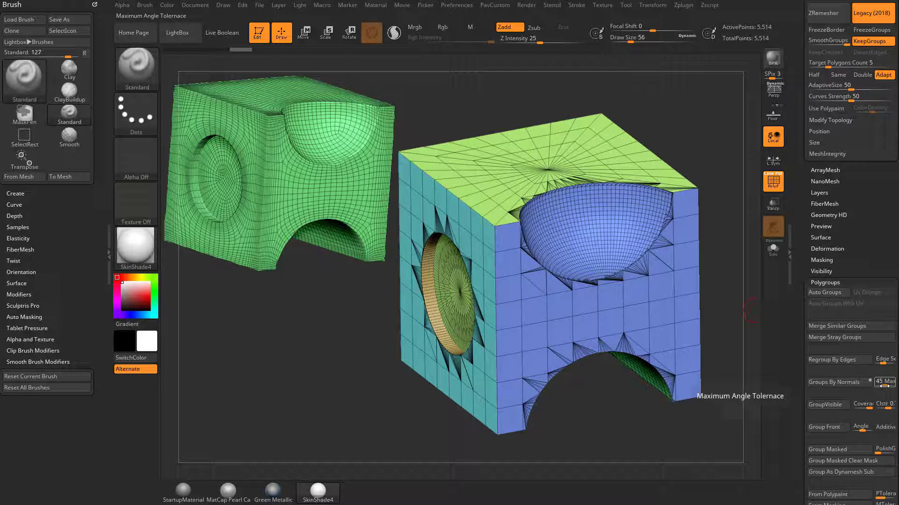
left_click(856, 383)
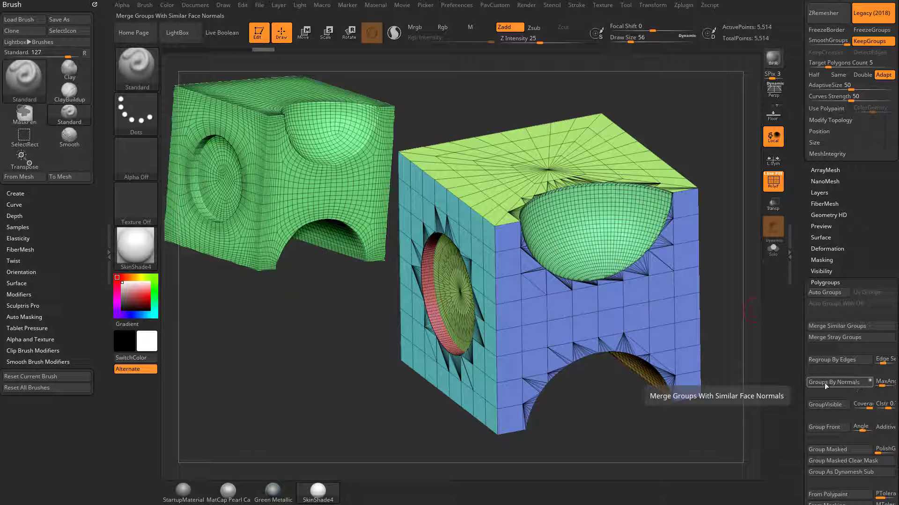
left_click_drag(727, 273, 751, 257)
Remesh the cube with the legacy ZRemesher and KeepGroups, and check the result with the polyframe toggled off and on.
scroll(811, 252, "up", 5)
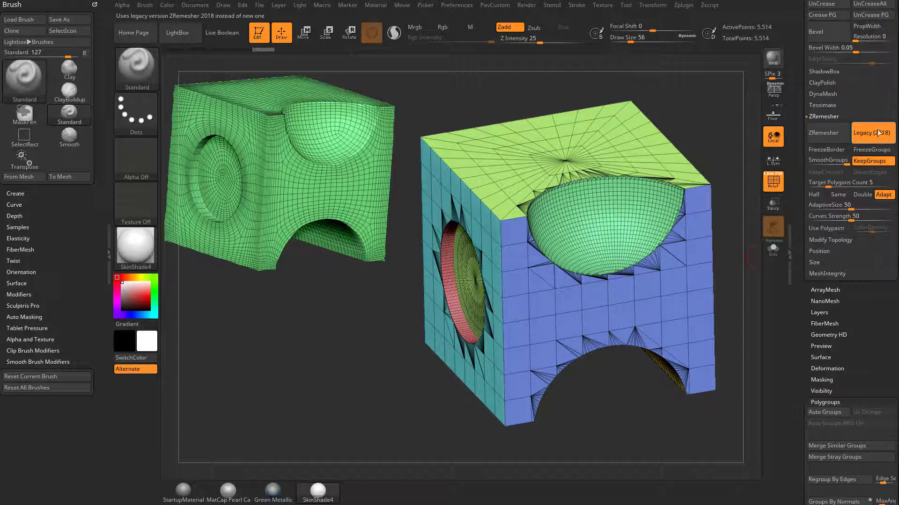
left_click(817, 139)
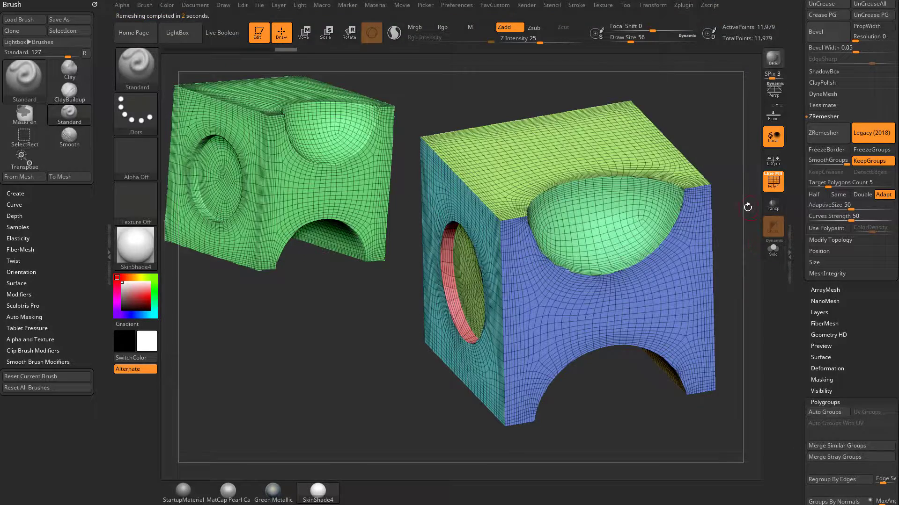
mouse_move(747, 207)
left_mouse_down()
mouse_move(750, 311)
mouse_move(726, 256)
mouse_move(738, 206)
left_mouse_up()
left_click(778, 183)
left_click(778, 183)
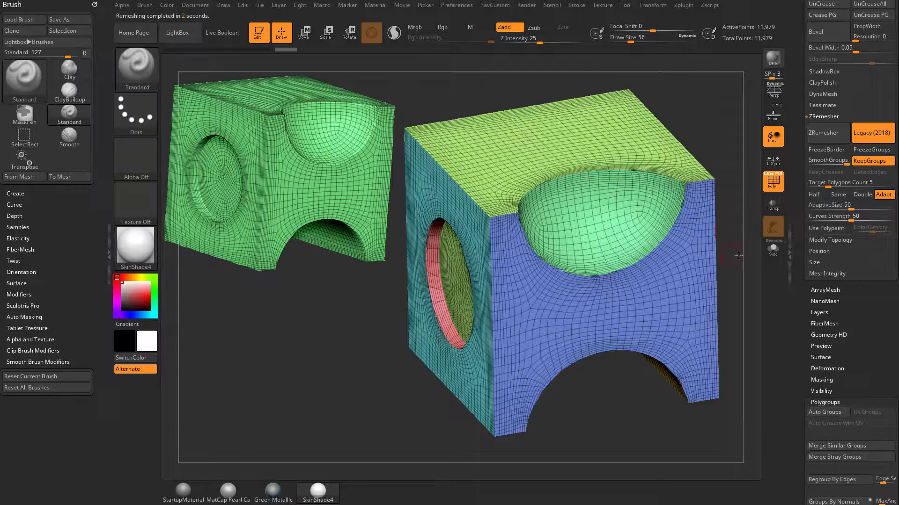
Leave a snapshot of the group-preserving remesh beside the first one, and undo the remesh on the live model.
left_click_drag(739, 256, 678, 224)
key("shift+s")
left_click_drag(682, 180, 730, 315, "alt")
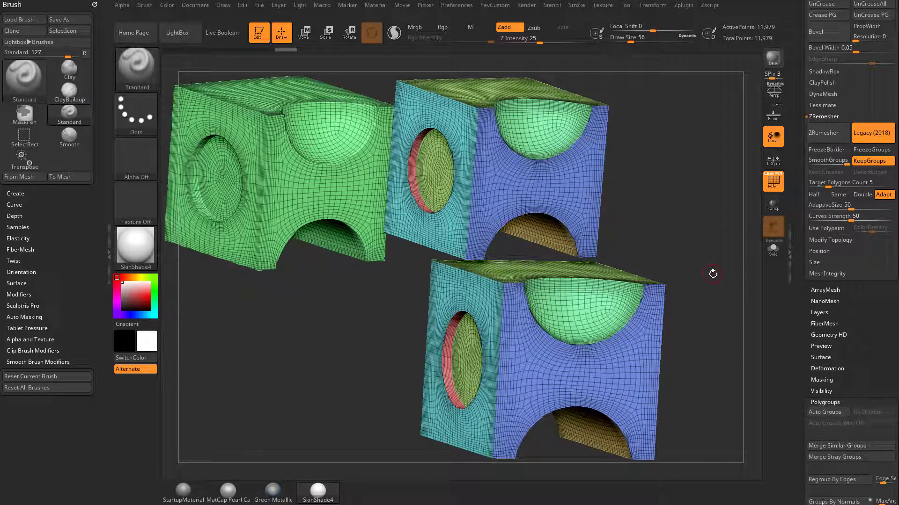
key("ctrl+z")
Merge the entire live cube into a single polygroup and place it below the two snapshots.
left_click_drag(716, 267, 664, 331)
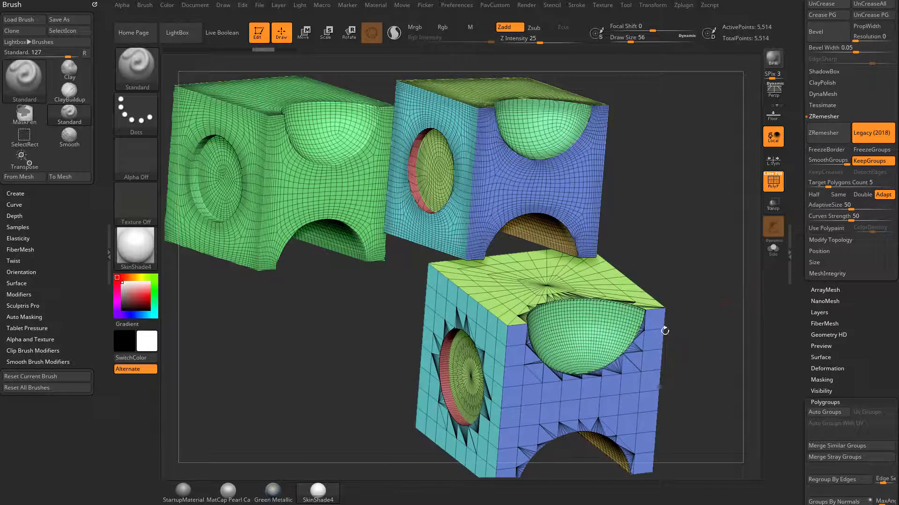
key("ctrl+w")
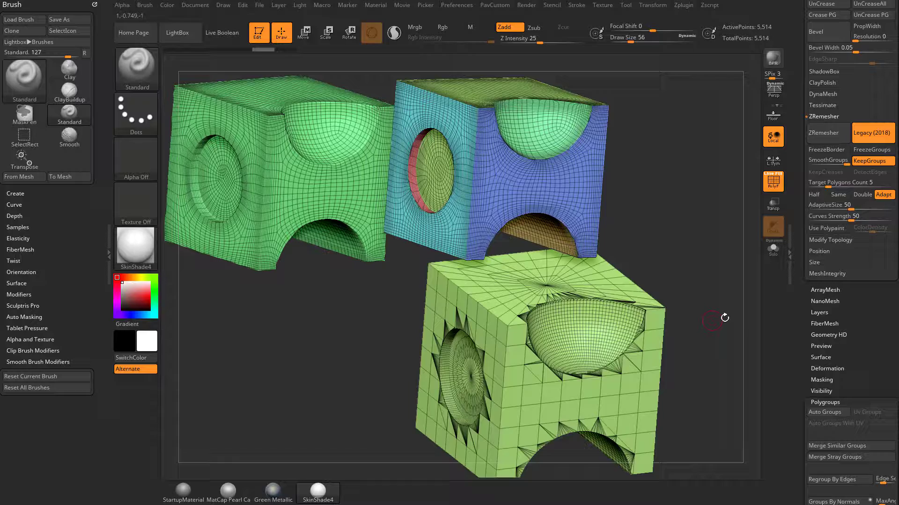
left_click_drag(724, 315, 492, 346)
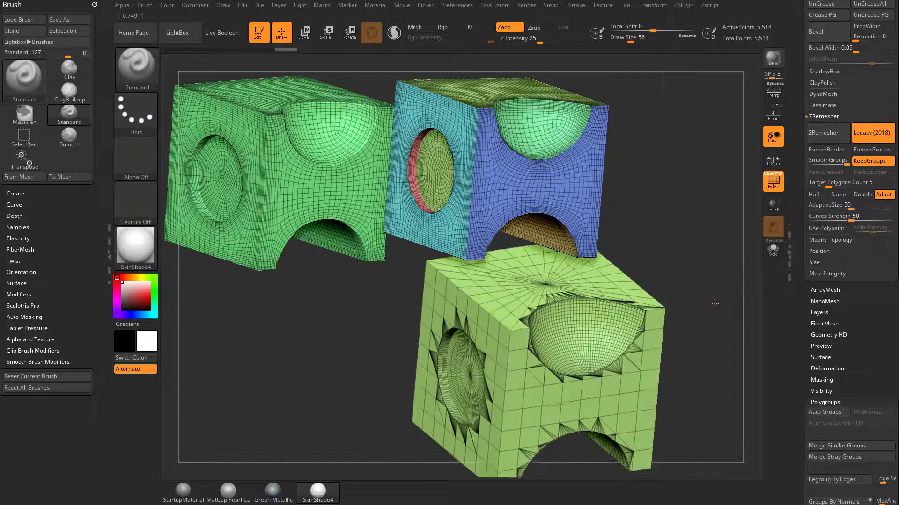
left_click_drag(717, 288, 619, 303, "alt")
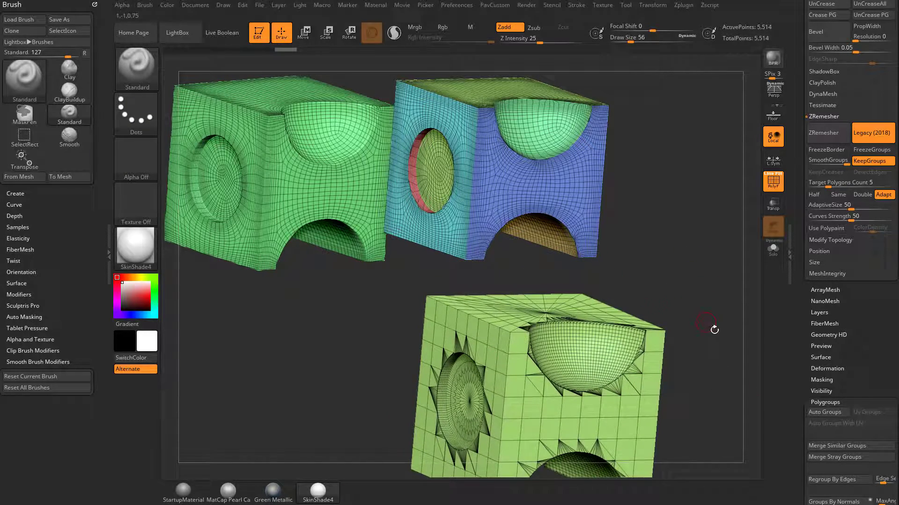
left_click_drag(715, 330, 693, 330)
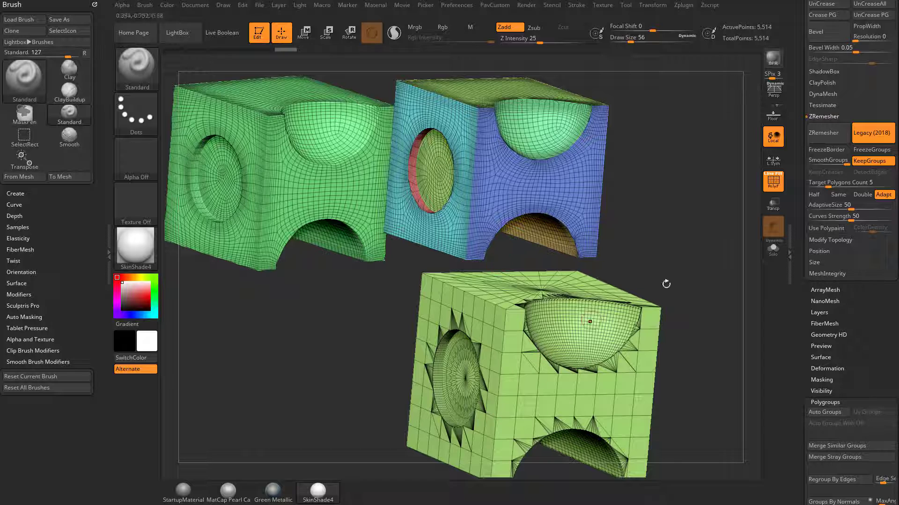
Remesh the cube with the current ZRemesher, with Legacy and KeepGroups off and DetectEdges on.
left_click(871, 133)
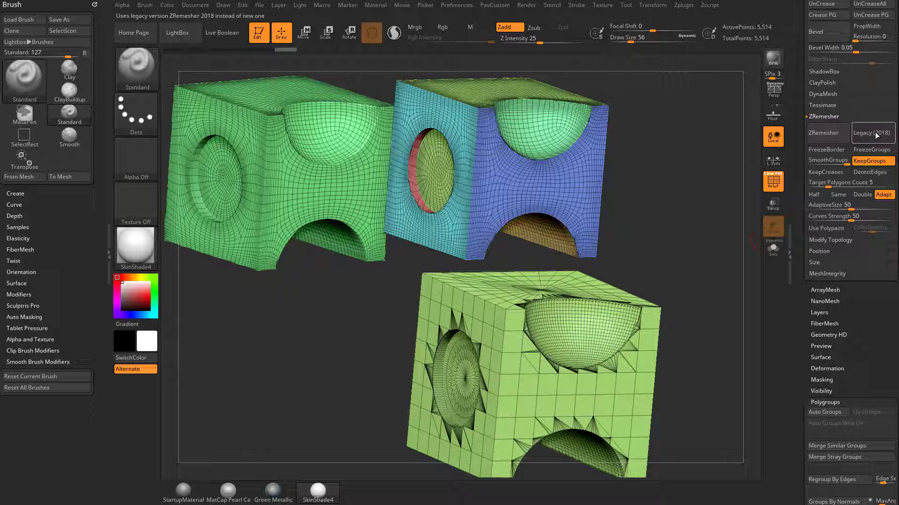
left_click(870, 162)
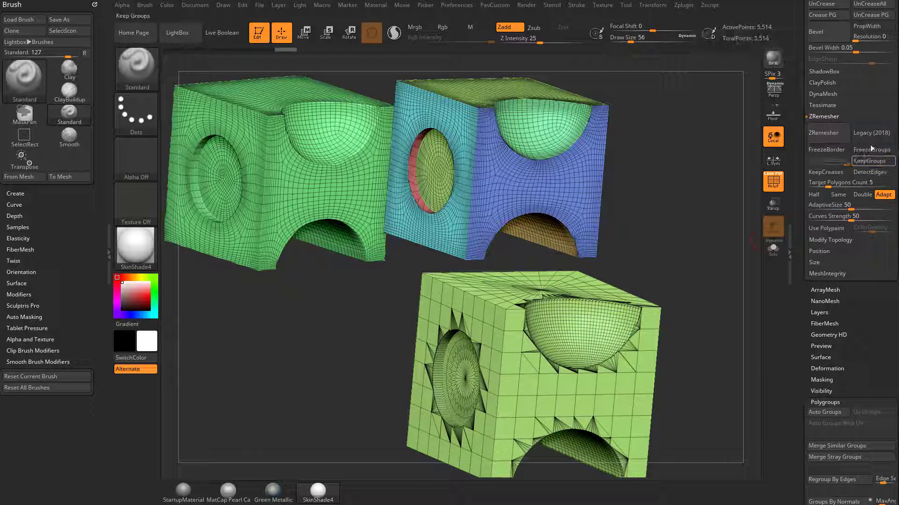
left_click(873, 173)
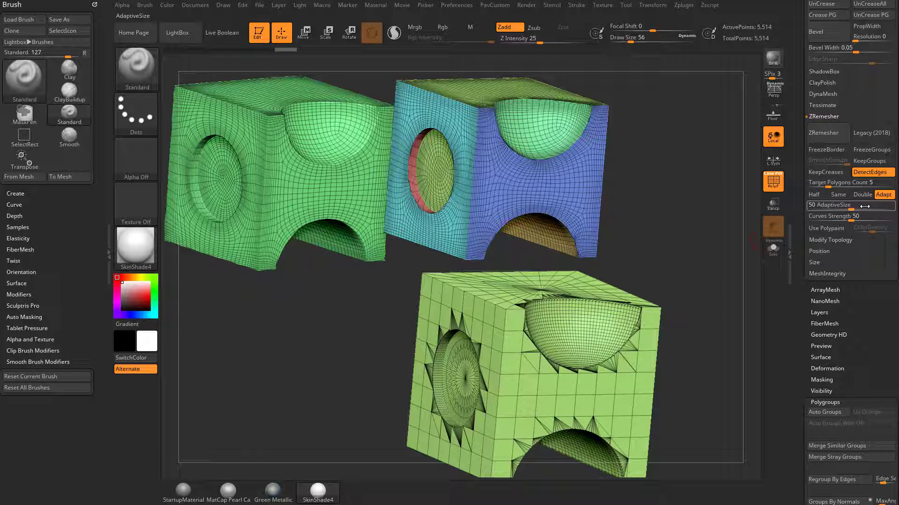
left_click(826, 133)
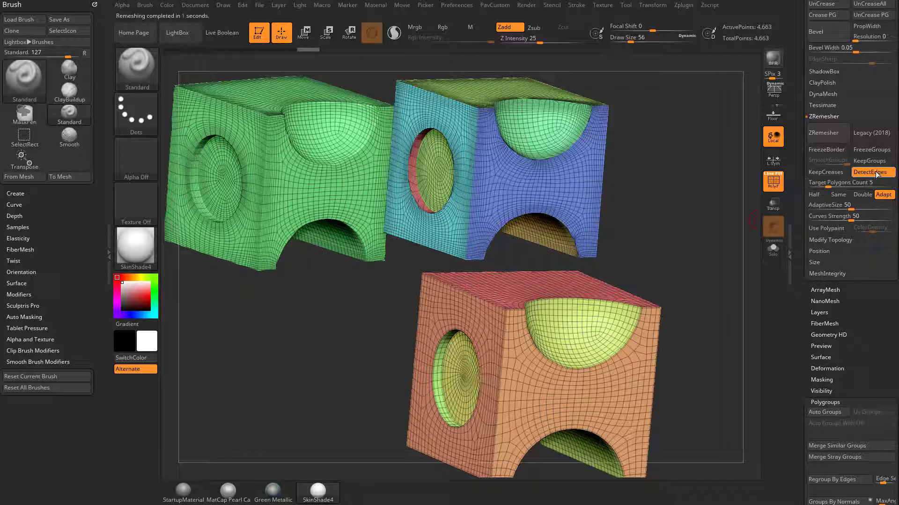
Reduce the draw size to 20 and examine the edge-detected remesh's topology up close, toggling the polyframe off and on.
mouse_move(698, 269)
left_mouse_down()
mouse_move(634, 270)
mouse_move(697, 279)
mouse_move(670, 287)
mouse_move(697, 285)
mouse_move(696, 311)
mouse_move(706, 323)
left_mouse_up()
key("s")
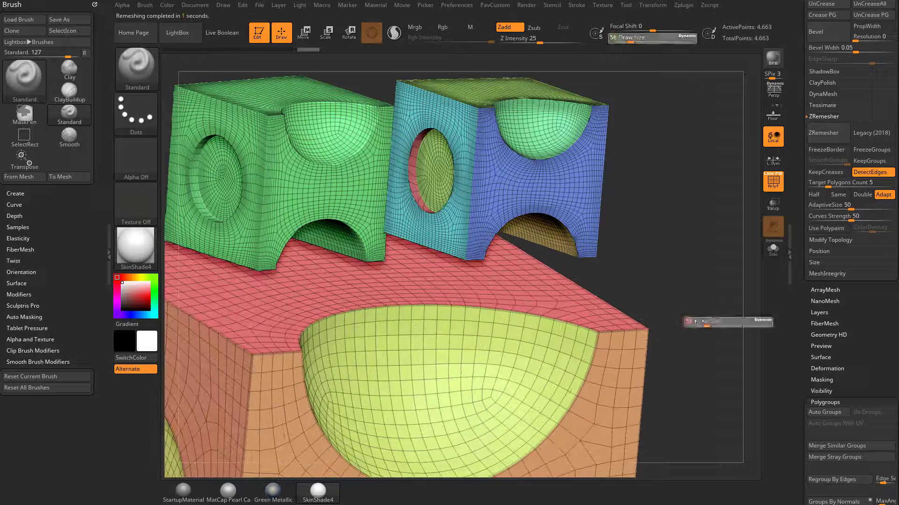
left_click(699, 321)
left_click_drag(656, 308, 709, 297, "alt")
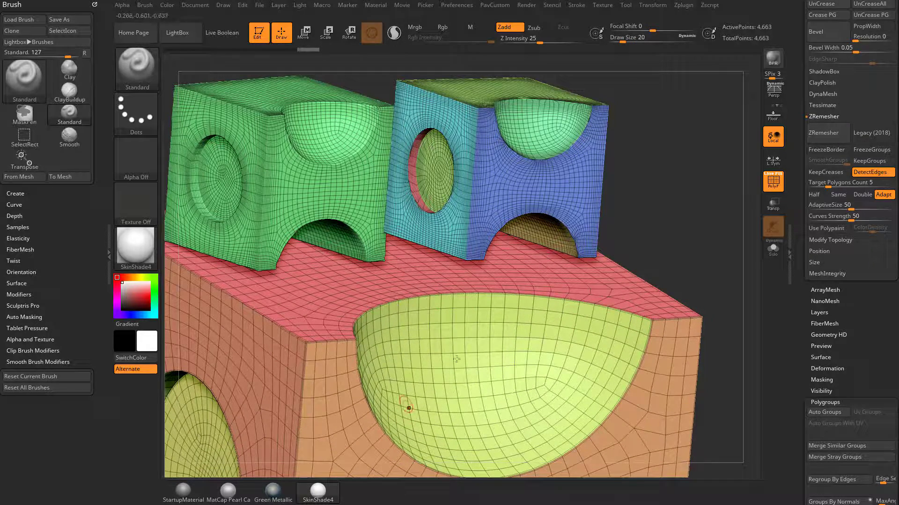
right_click_drag(408, 408, 740, 229)
key("shift+f")
key("shift+f")
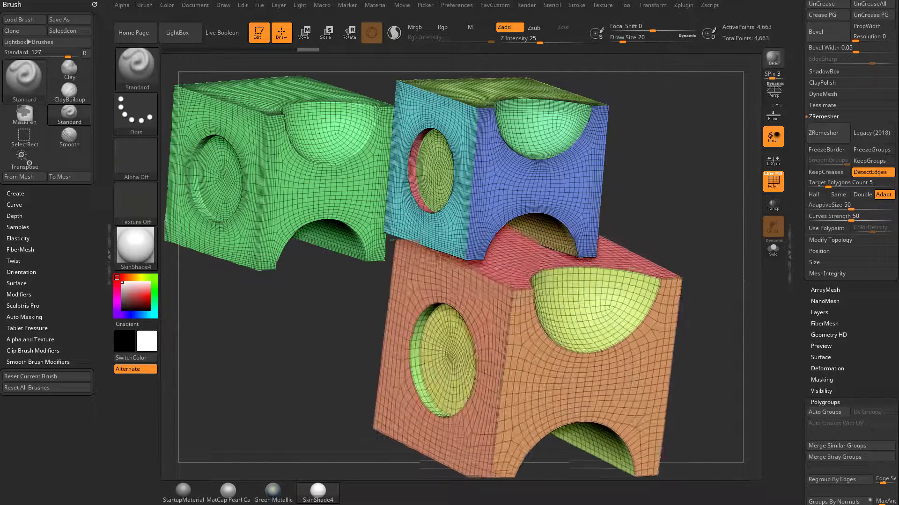
right_click_drag(743, 280, 696, 255, "ctrl")
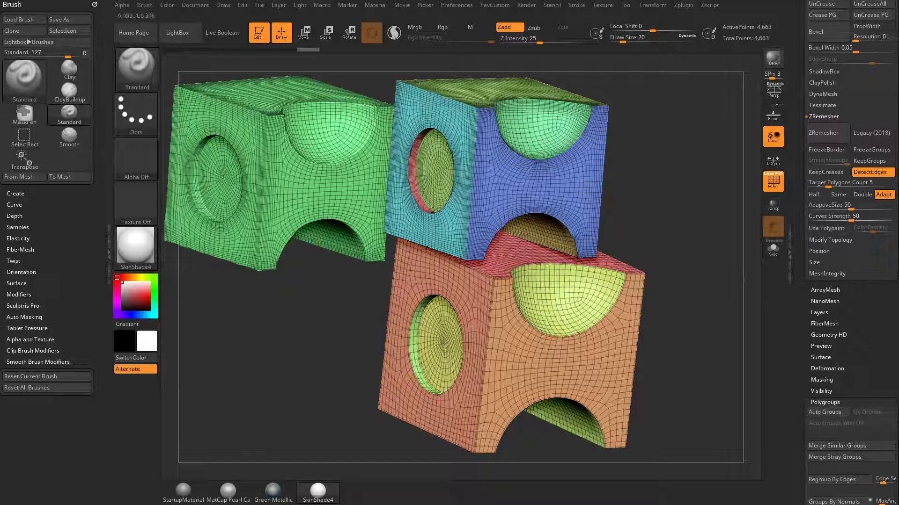
Set the brush draw size to 49.
key("s")
left_click_drag(648, 245, 655, 244)
Remesh the cube with DetectEdges off, KeepCreases on and a target polygon count of 2.50544.
left_click(860, 174)
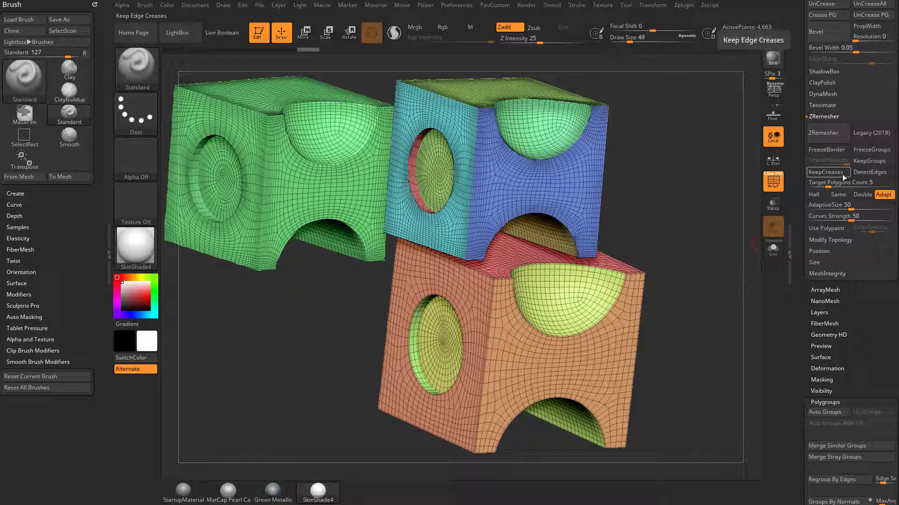
left_click(841, 174)
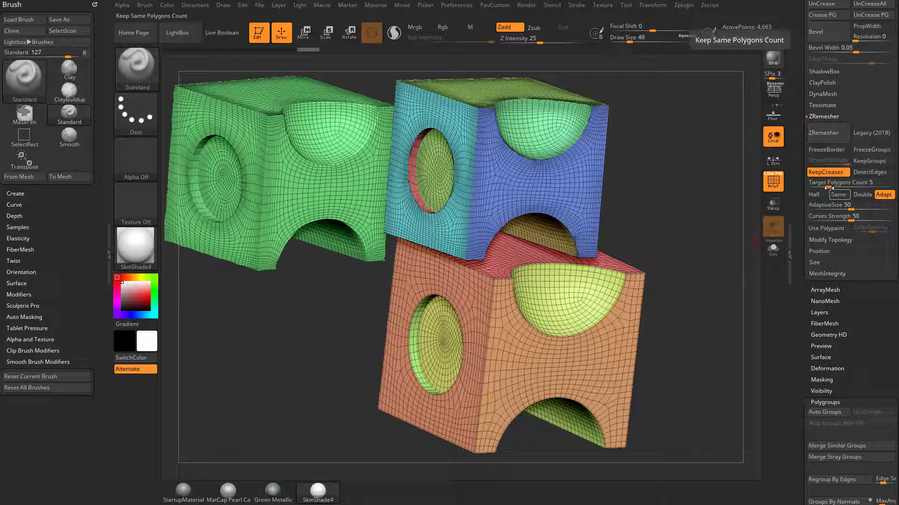
left_click(826, 184)
left_click(825, 185)
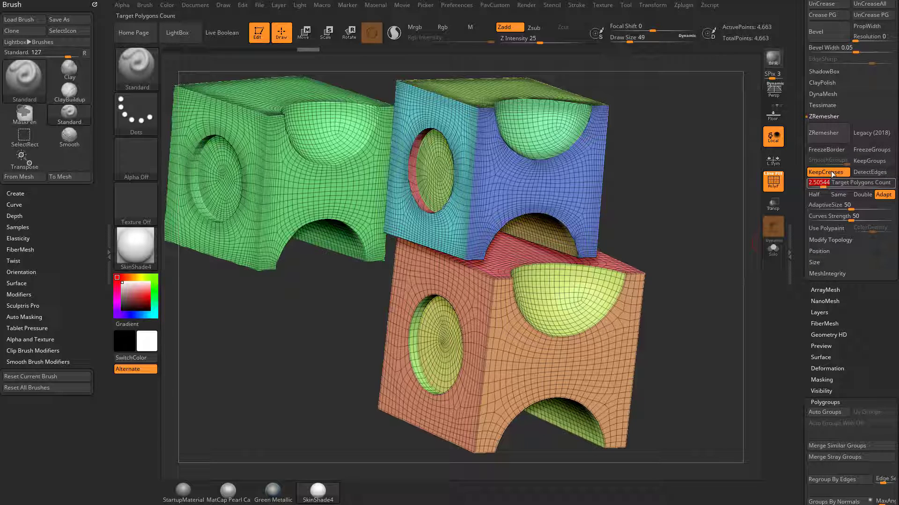
left_click(826, 138)
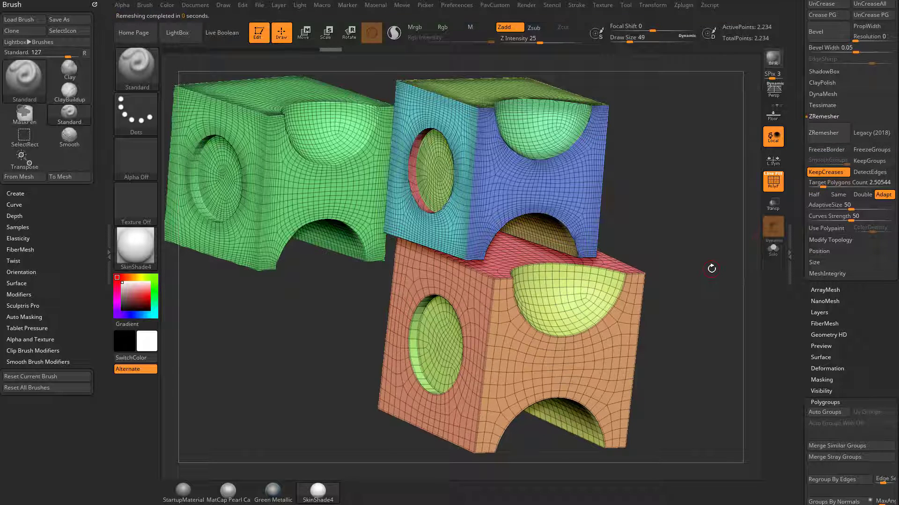
Clear the snapshots from the canvas and frame the live cube in the view.
left_click_drag(685, 292, 679, 258)
right_click_drag(513, 364, 544, 293)
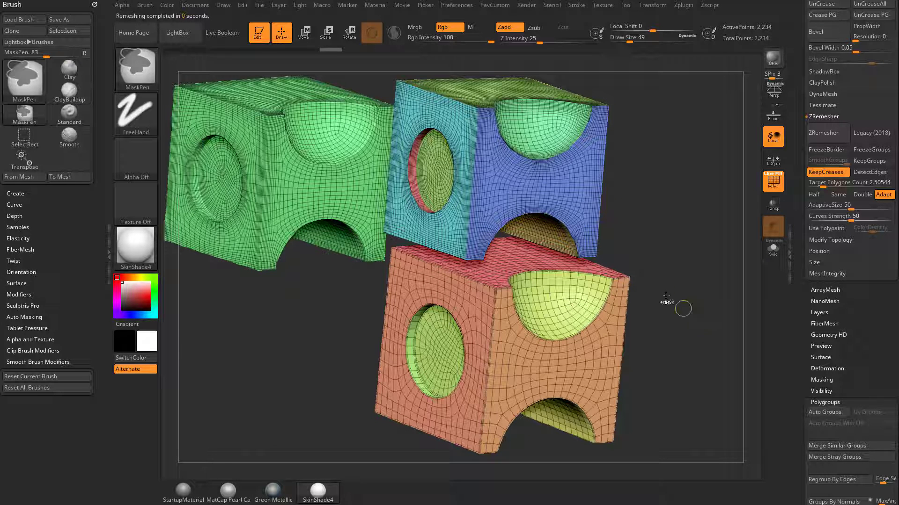
key("ctrl+n")
key("f")
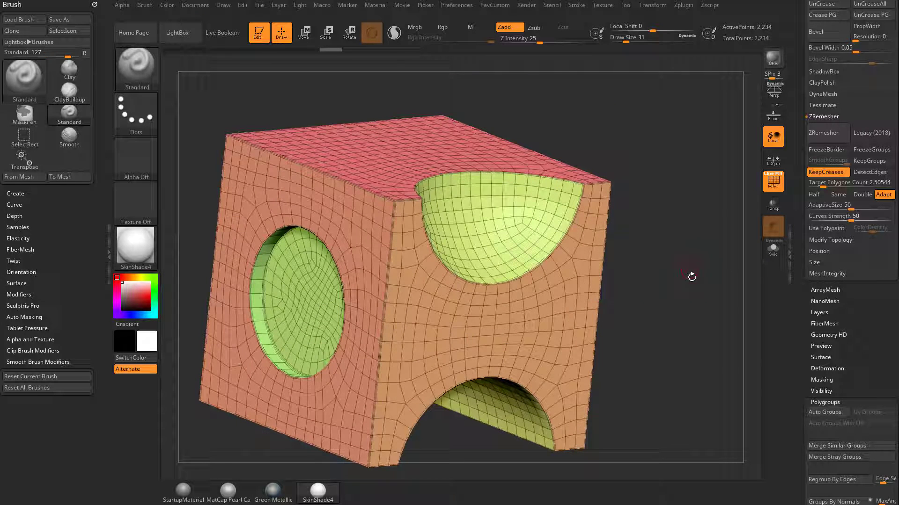
Hide the polyframe and turn on Dynamic Subdiv for the crease-preserving remesh.
left_click(769, 183)
right_click_drag(710, 249, 736, 223)
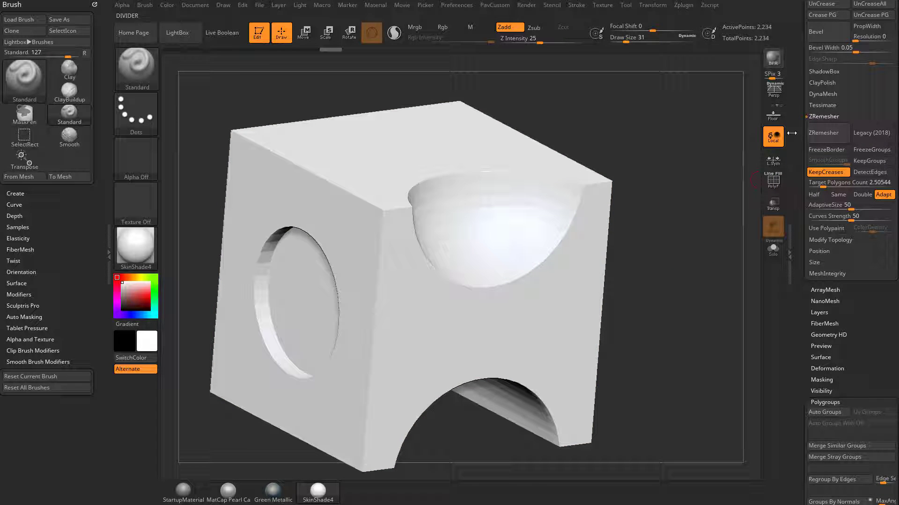
left_click_drag(791, 133, 791, 229)
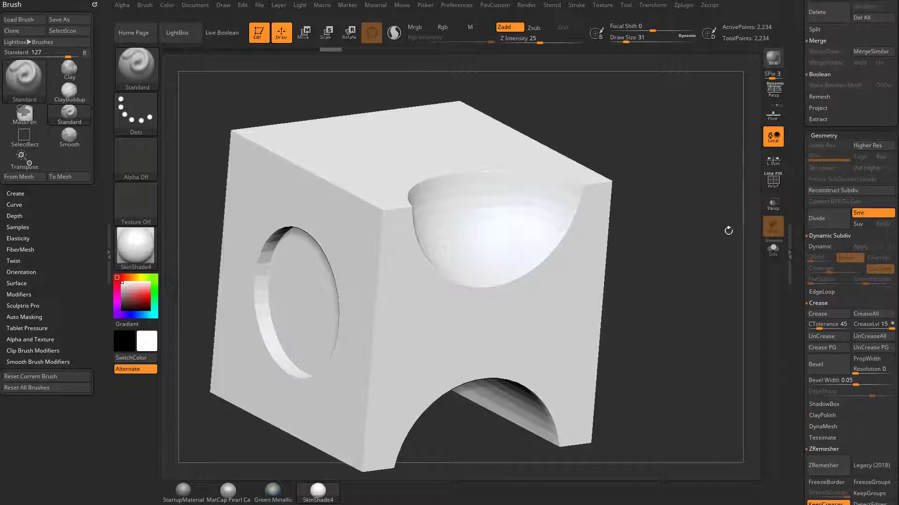
mouse_move(702, 210)
right_mouse_down()
mouse_move(730, 206)
mouse_move(714, 224)
right_mouse_up()
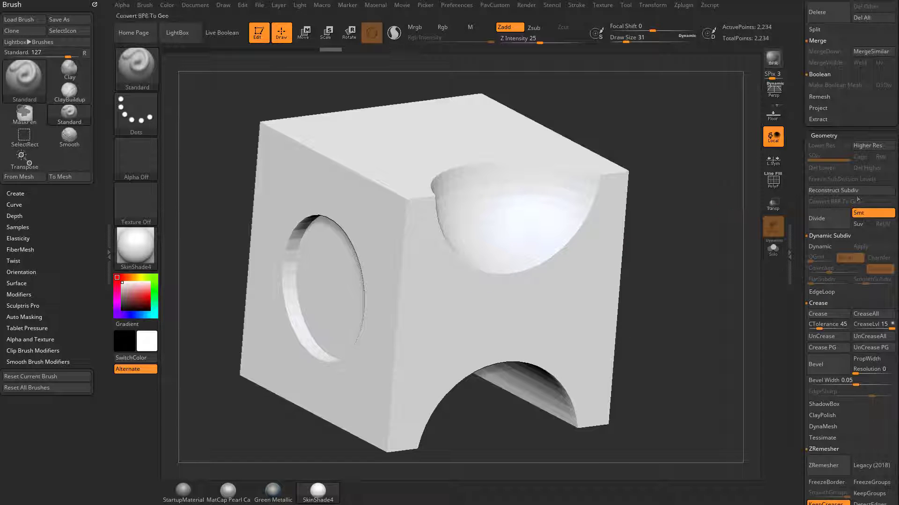
left_click(820, 249)
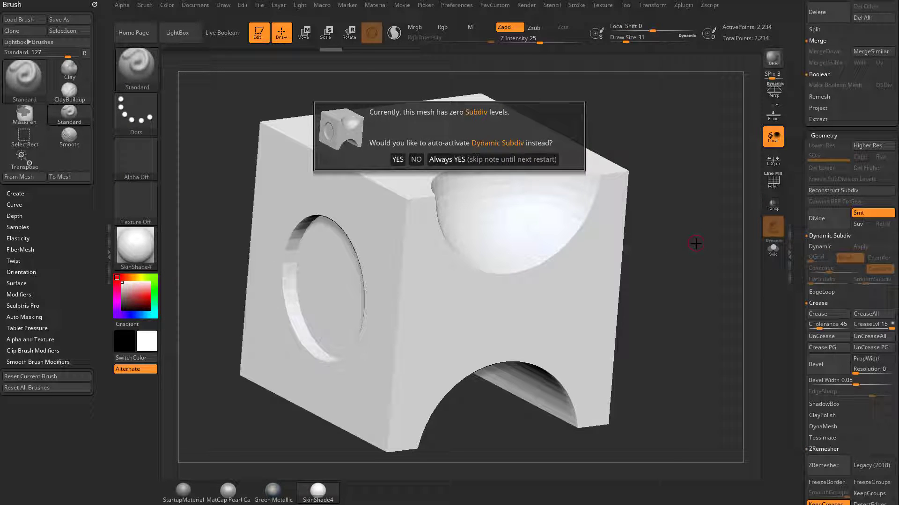
key("Return")
key("shift+d")
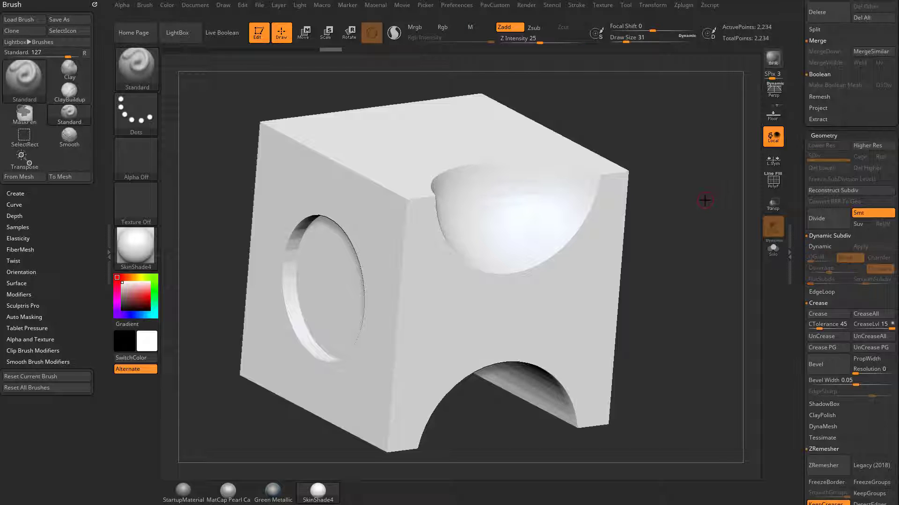
key("shift+d")
left_click_drag(702, 202, 708, 255)
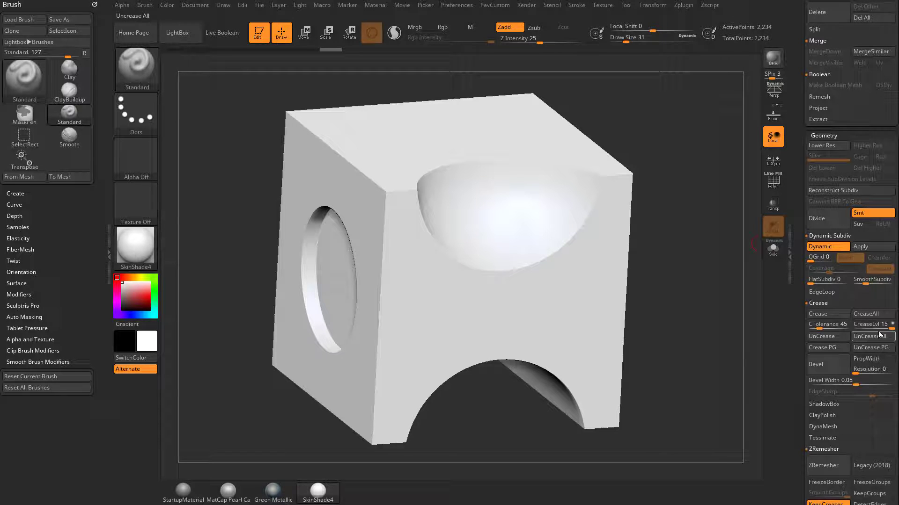
Set the crease level to 1 and check the cube's edges with the polyframe on and off.
left_click(863, 328)
left_click_drag(862, 328, 860, 329)
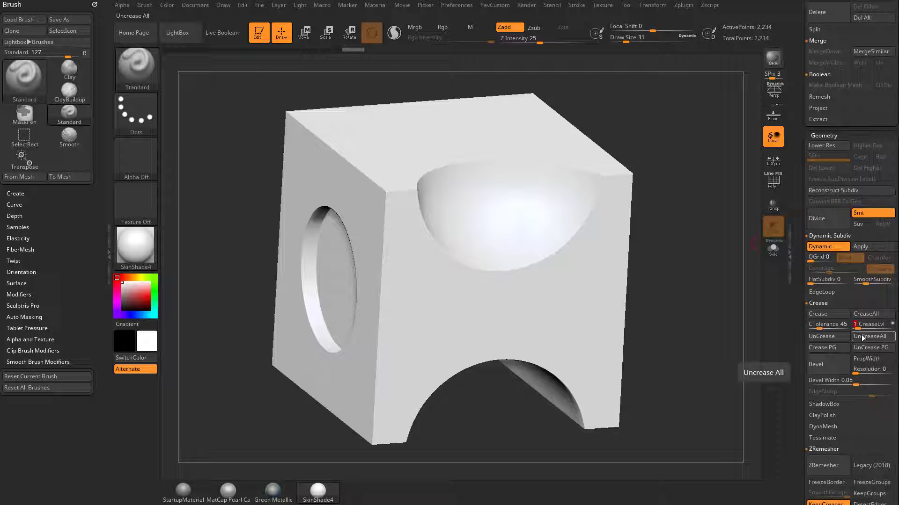
left_click(862, 337)
left_click_drag(700, 311, 758, 211)
left_click(773, 181)
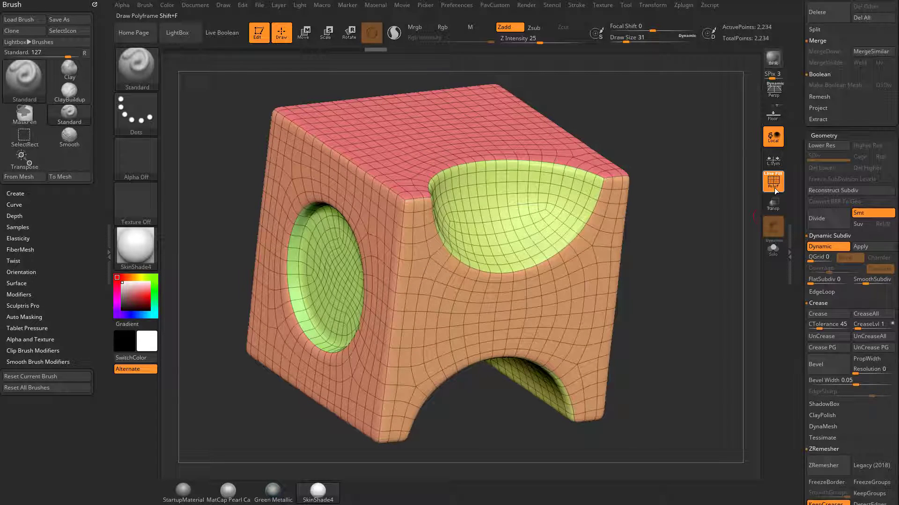
left_click(773, 181)
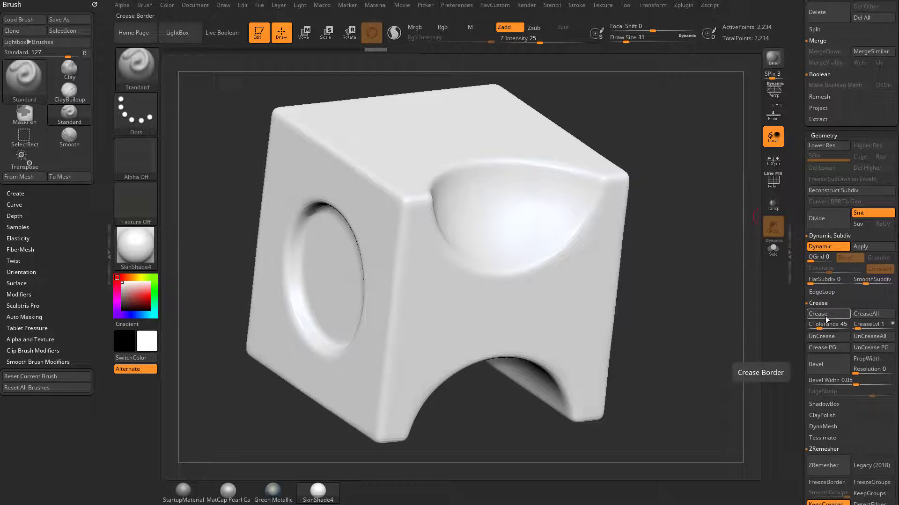
Show the polyframe and raise the SmoothSubdiv level to 3.
key("shift+f")
left_click_drag(702, 222, 704, 225)
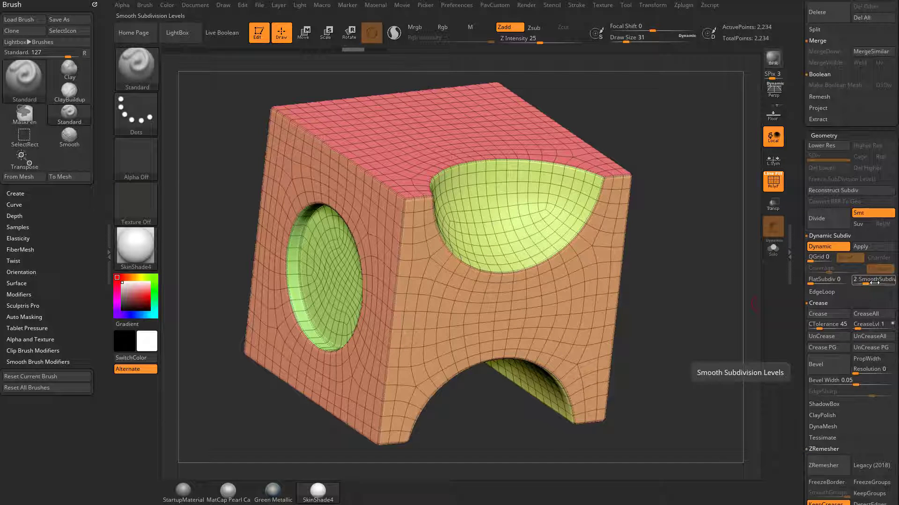
left_click_drag(866, 282, 871, 282)
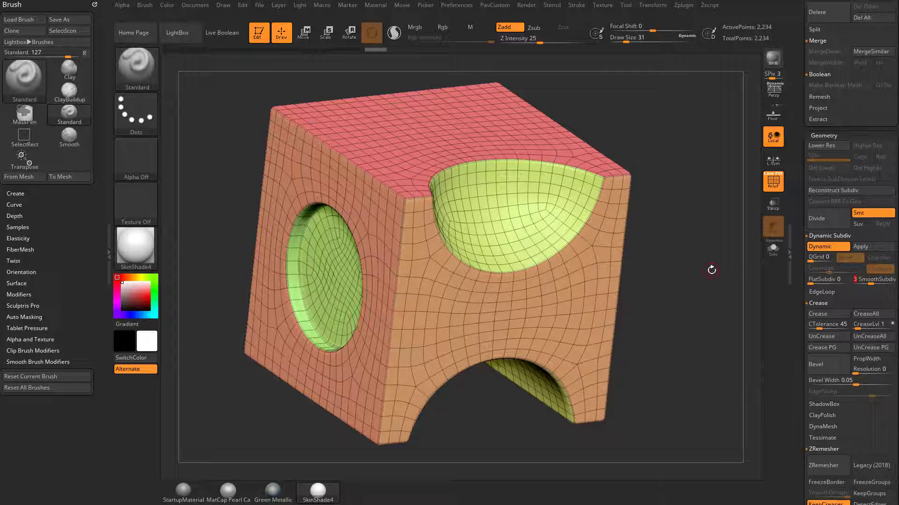
Hide the polyframe and compare the cube's edges with Dynamic Subdiv off and on.
key("shift+f")
key("shift+d")
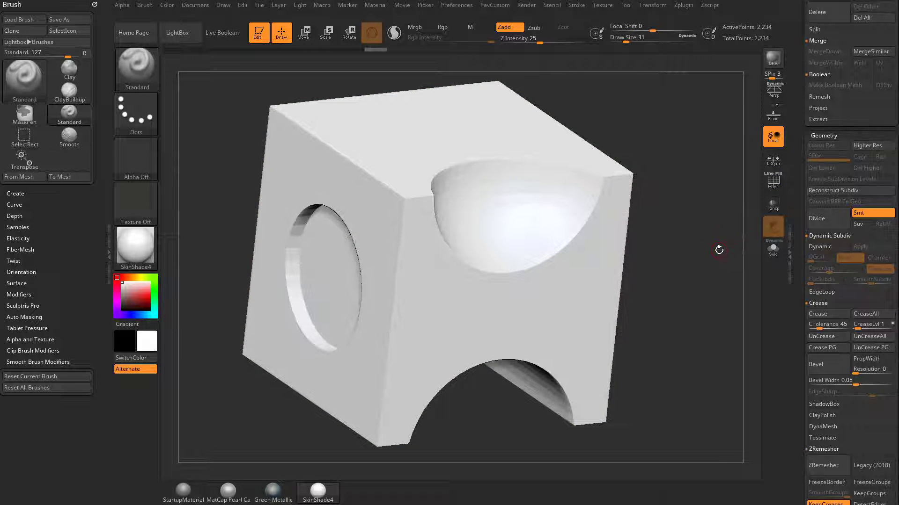
key("d")
left_click_drag(717, 253, 580, 168)
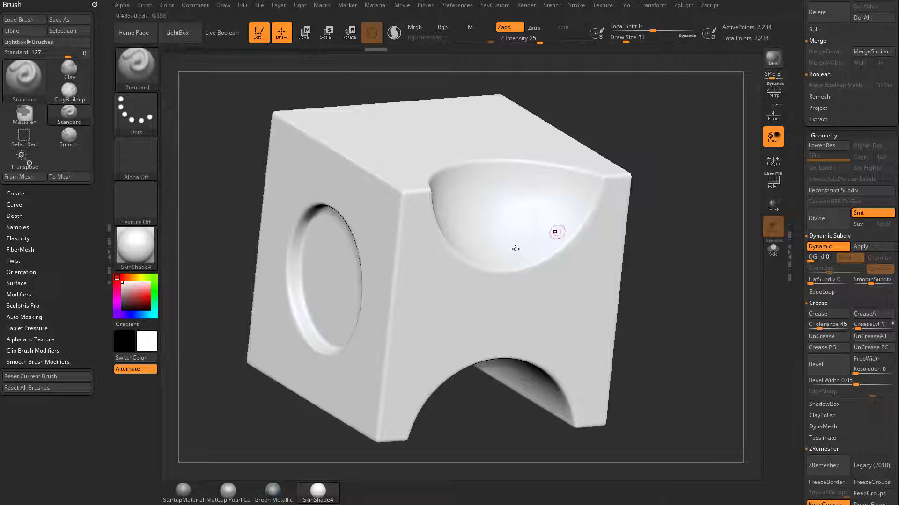
left_click_drag(685, 288, 704, 291)
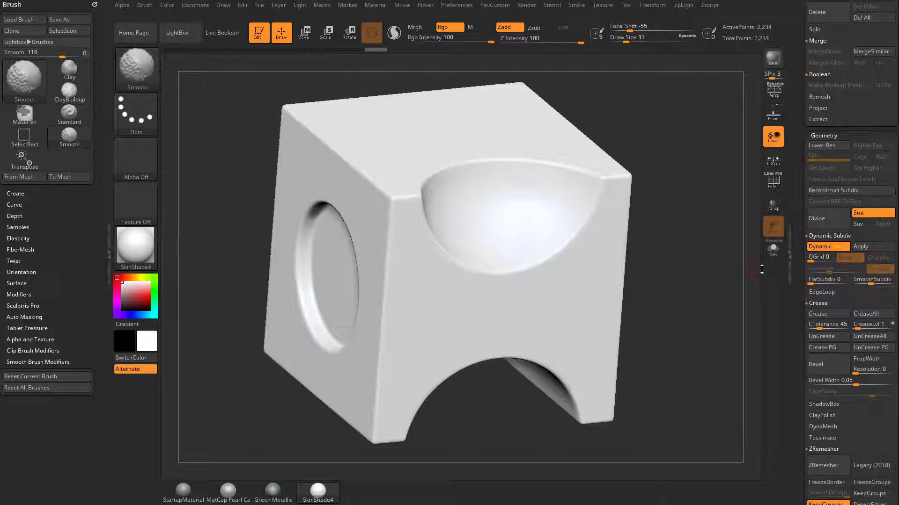
Turn off Dynamic Subdiv, show the polyframe and view the cube from its other side.
left_click(822, 247)
key("shift+f")
left_click_drag(736, 231, 691, 262)
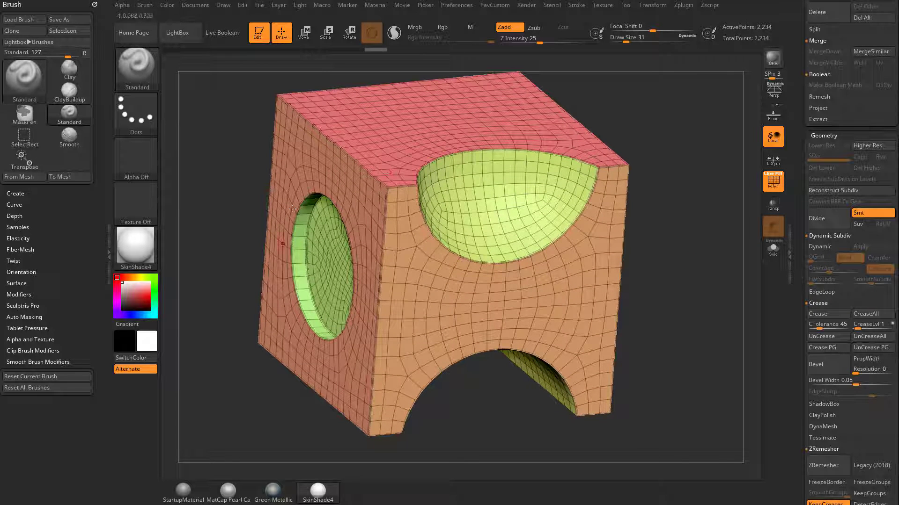
left_click_drag(671, 302, 435, 394)
left_click_drag(803, 410, 803, 310)
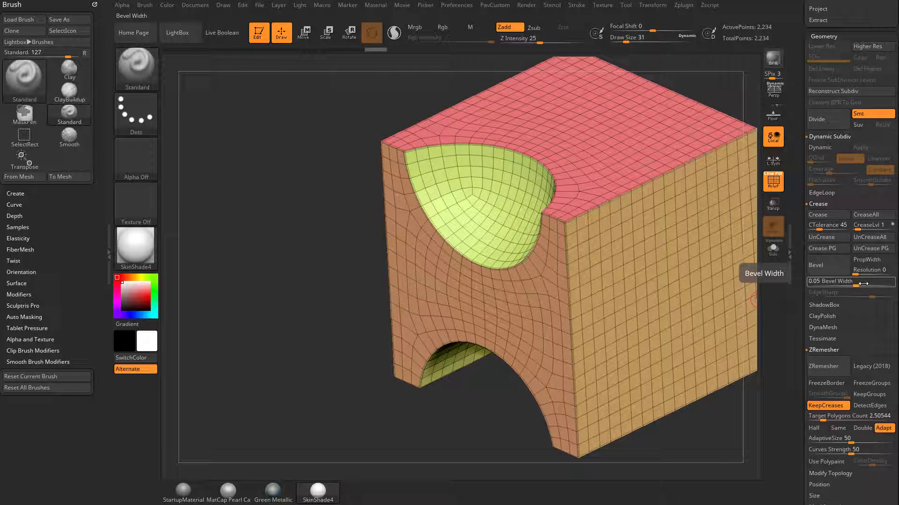
Bevel the cube's creased edges with a bevel width of 0.21616.
mouse_move(863, 283)
left_mouse_down()
mouse_move(873, 283)
mouse_move(863, 284)
left_mouse_up()
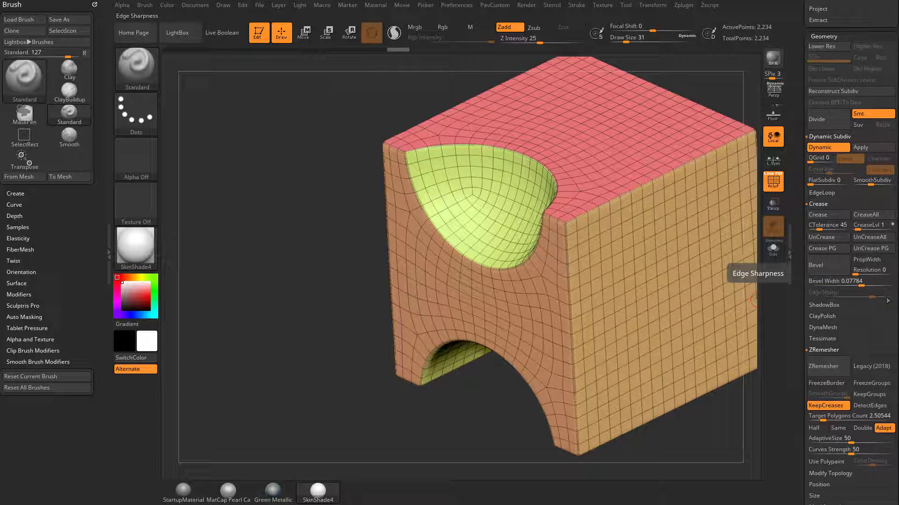
key("shift+d")
key("ctrl")
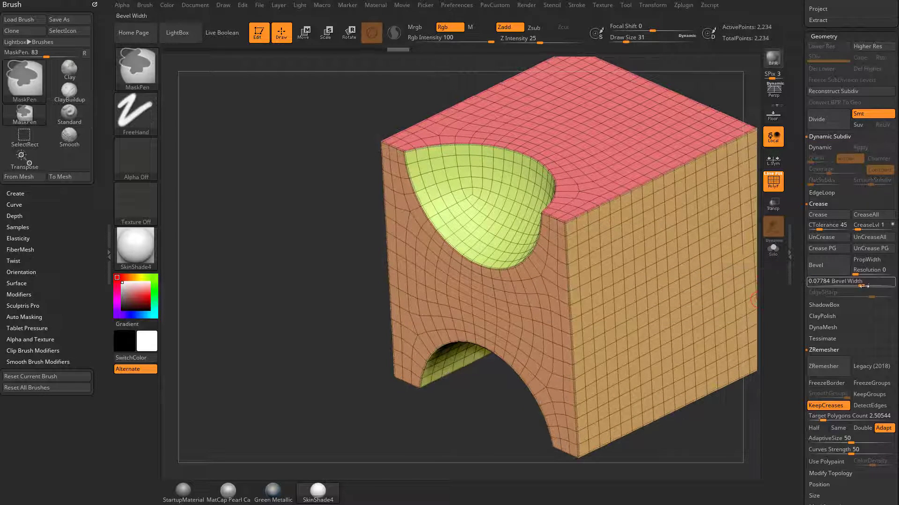
left_click_drag(863, 283, 876, 283)
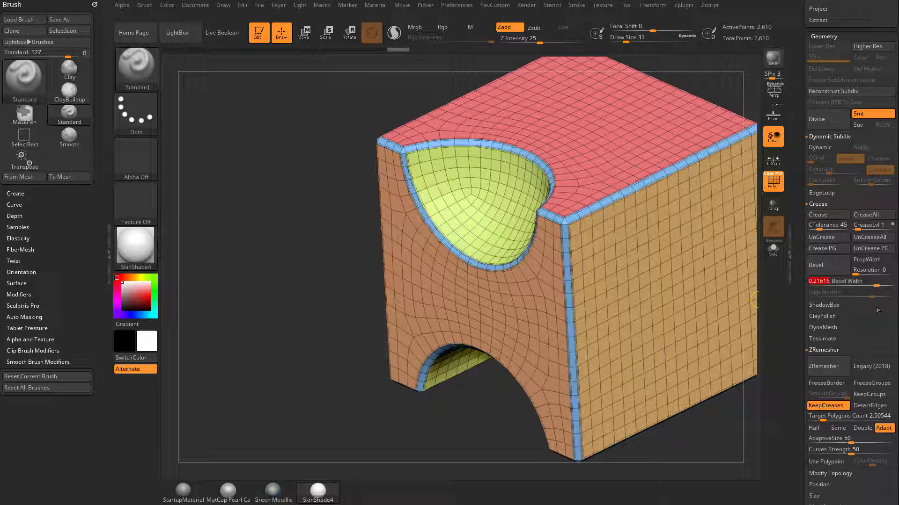
Examine the beveled cube with Dynamic Subdiv on and the polyframe hidden, and restore the unsubdivided polyframe display.
left_click_drag(285, 311, 344, 301)
key("d")
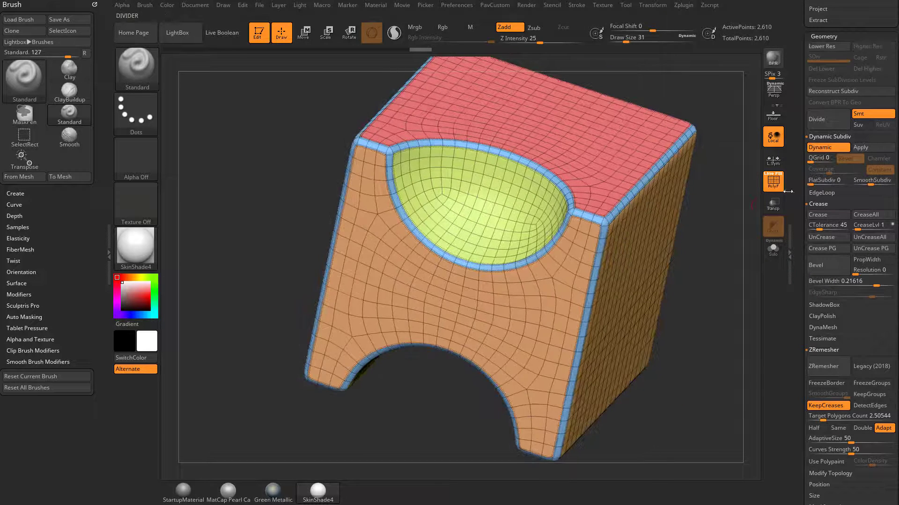
left_click(773, 185)
left_click_drag(706, 260, 710, 291)
key("shift+f")
key("shift+d")
Switch to the ZModeler brush and set its polygon action to Inset with the Polygroup All target.
key("b")
key("z")
key("m")
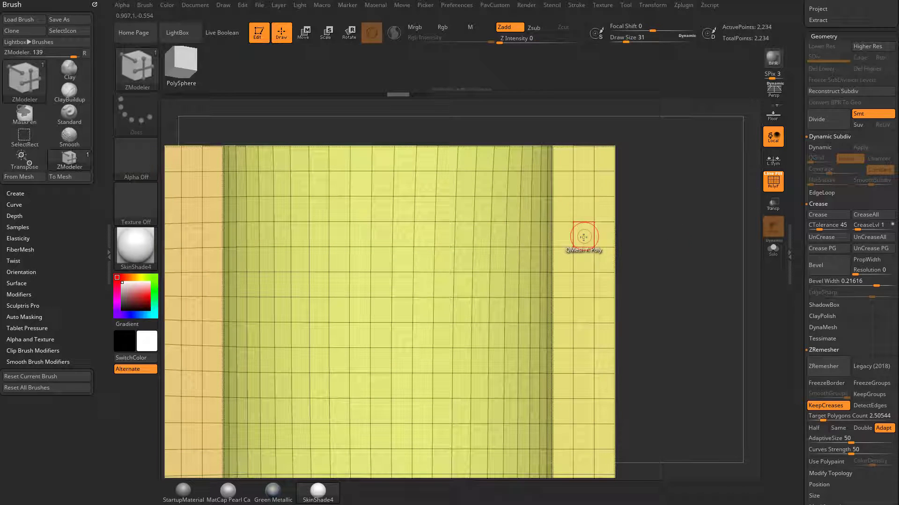
key("b")
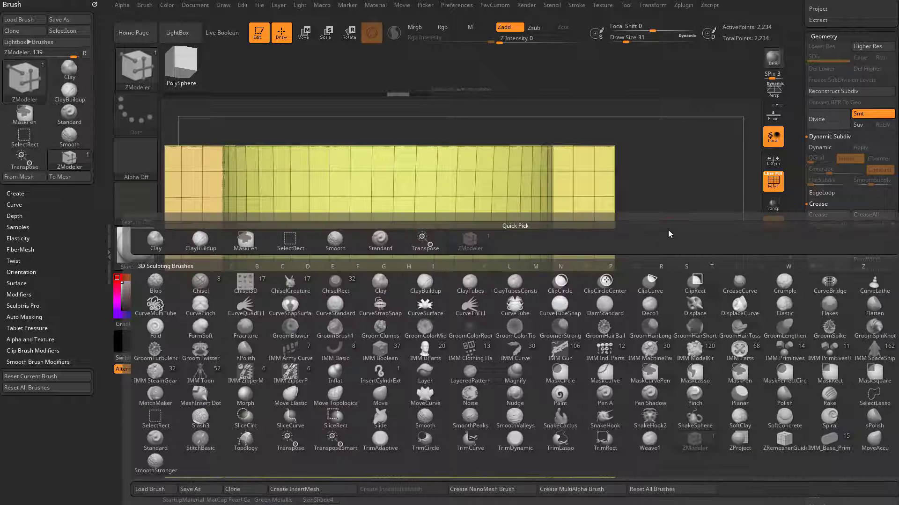
key("space")
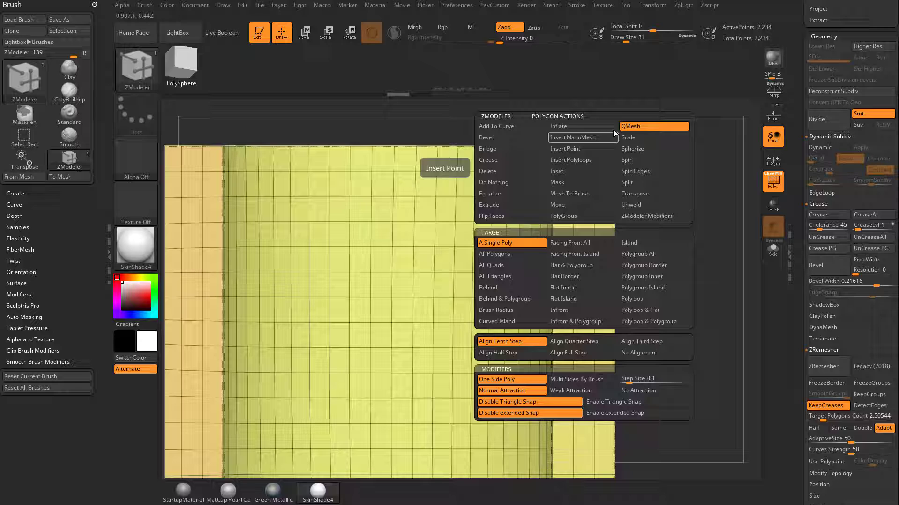
left_click(583, 182)
left_click(638, 253)
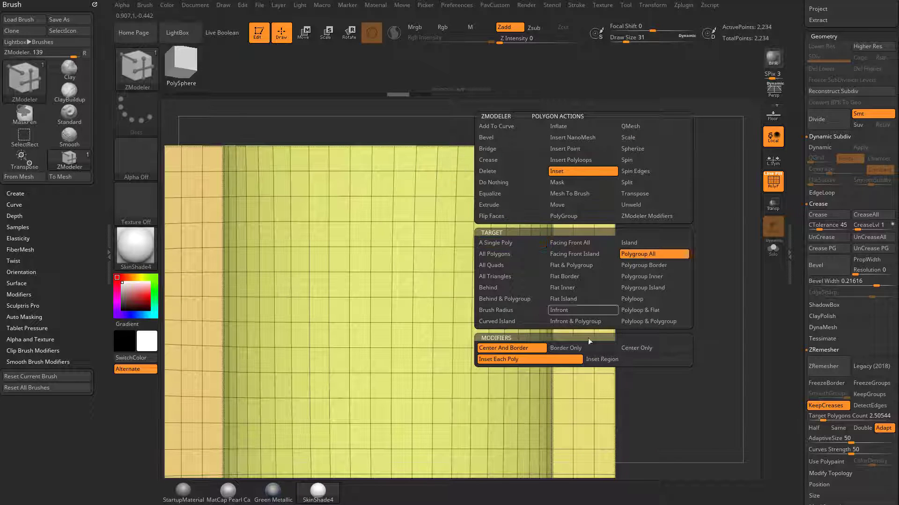
Inset the flat foot strip beside the arch cutout on the cube's underside twice.
left_click_drag(684, 338, 695, 262)
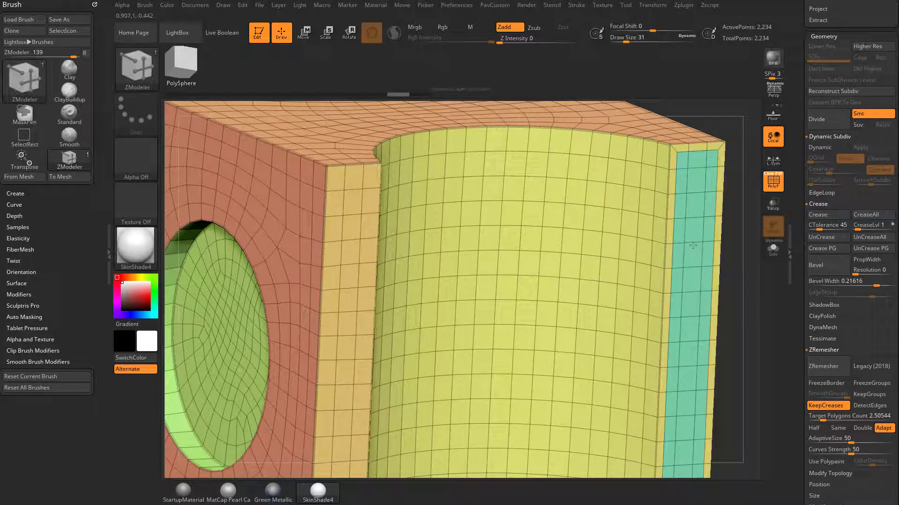
right_click_drag(699, 242, 593, 232, "alt")
left_click_drag(585, 245, 583, 242)
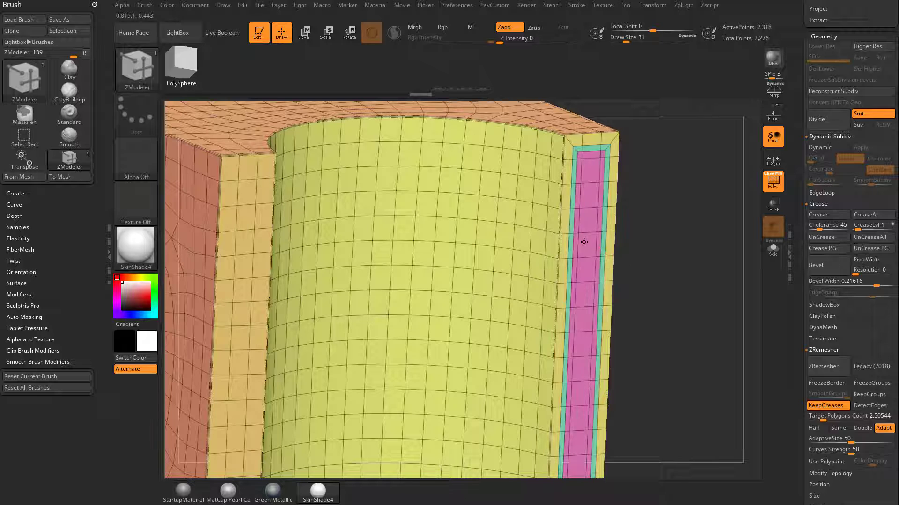
Push the inner inset strip into the foot using QMesh with the Polygroup All target, and frame the cube.
key("space")
left_click(653, 126)
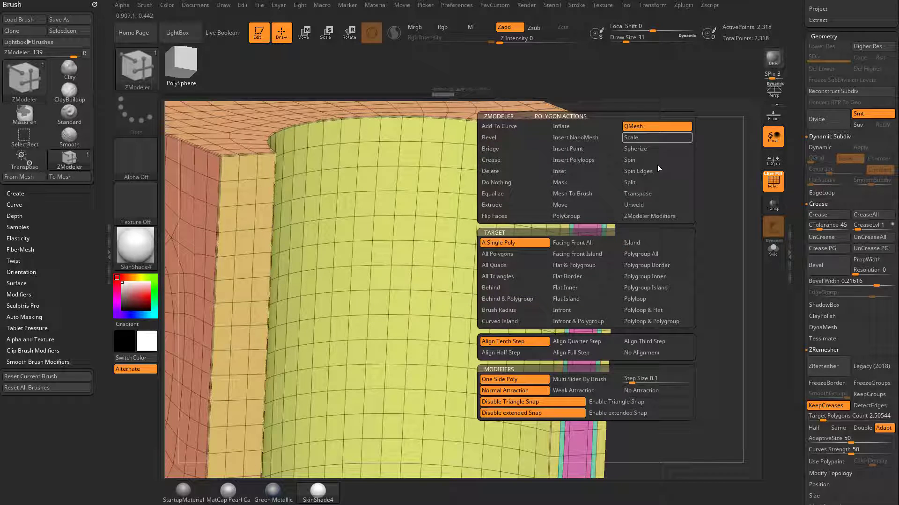
left_click(688, 251)
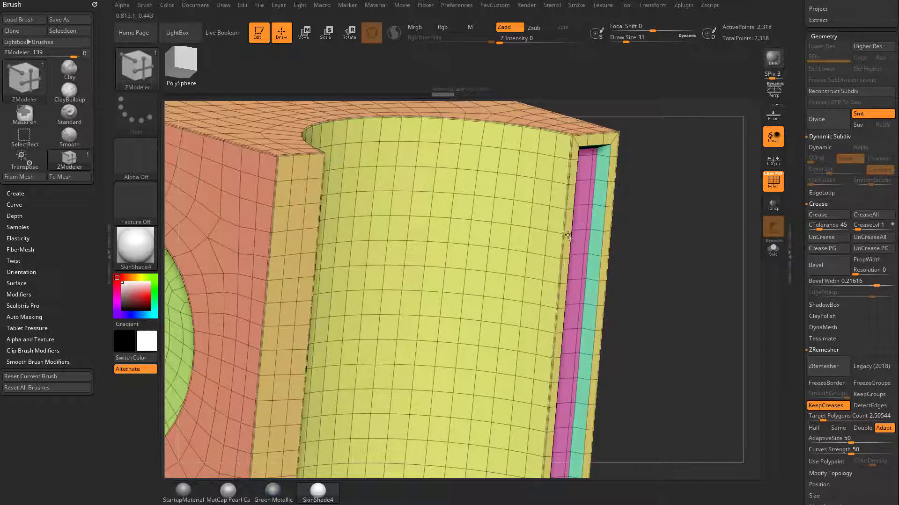
key("f")
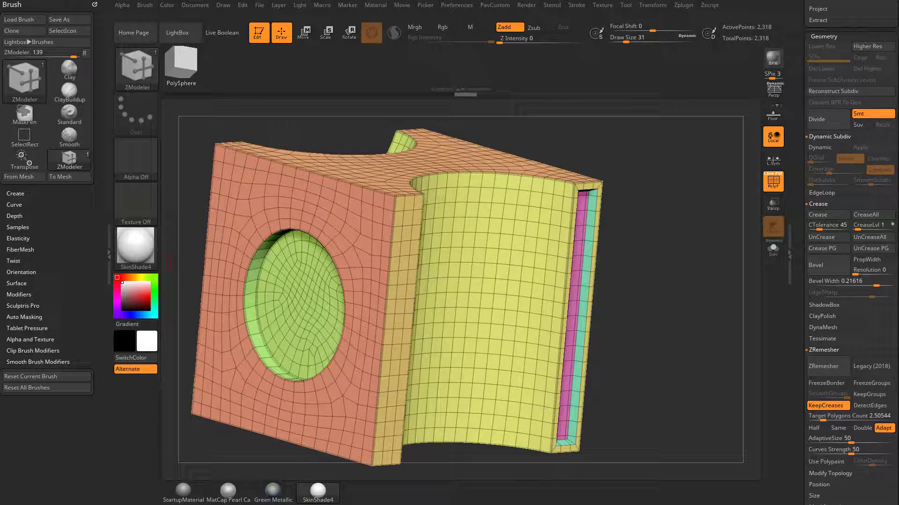
Switch to the web browser, look over the YouTube channel's ZBrush playlists, and return to the cube.
left_click_drag(898, 365, 441, 40)
scroll(334, 240, "up", 1)
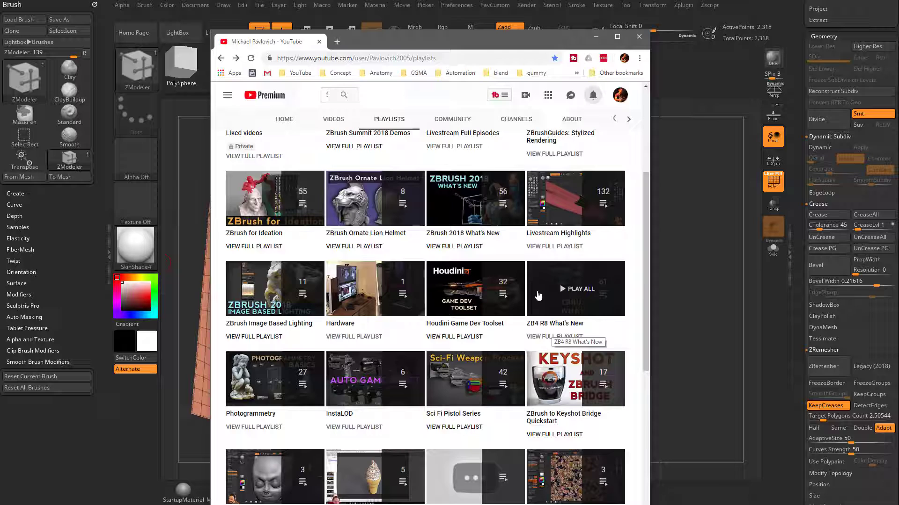
left_click_drag(435, 30, 435, 504)
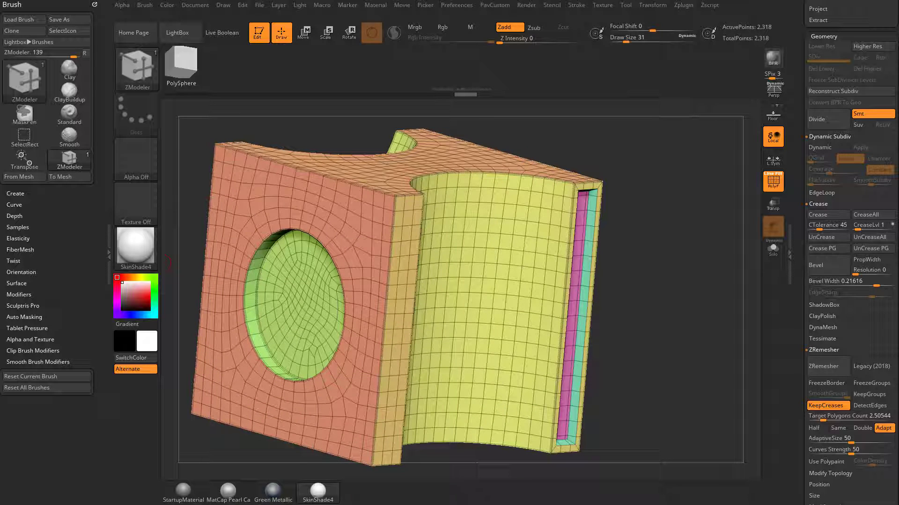
Preview the cube with Dynamic Subdiv and the polyframe hidden, and crease its edges, including the new foot groove, at the 45-degree tolerance.
left_click_drag(731, 230, 658, 259)
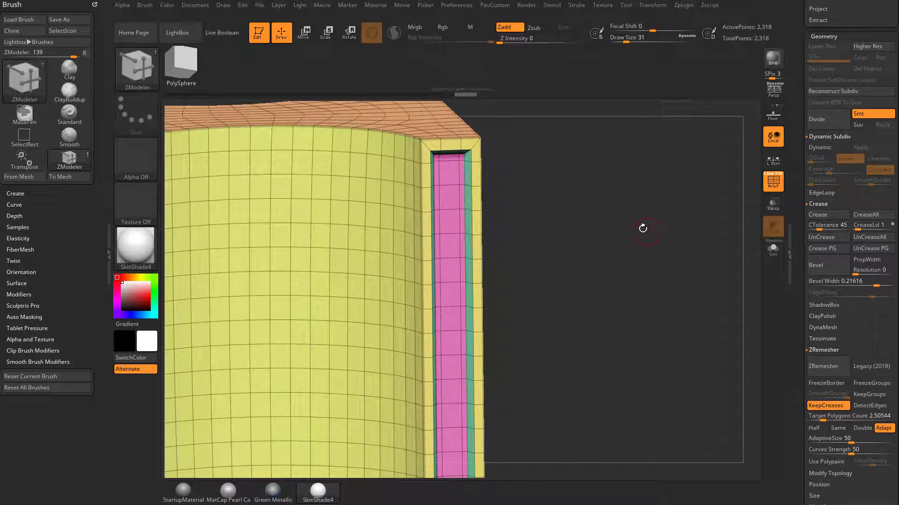
left_click_drag(642, 226, 749, 237)
left_click(776, 187)
key("d")
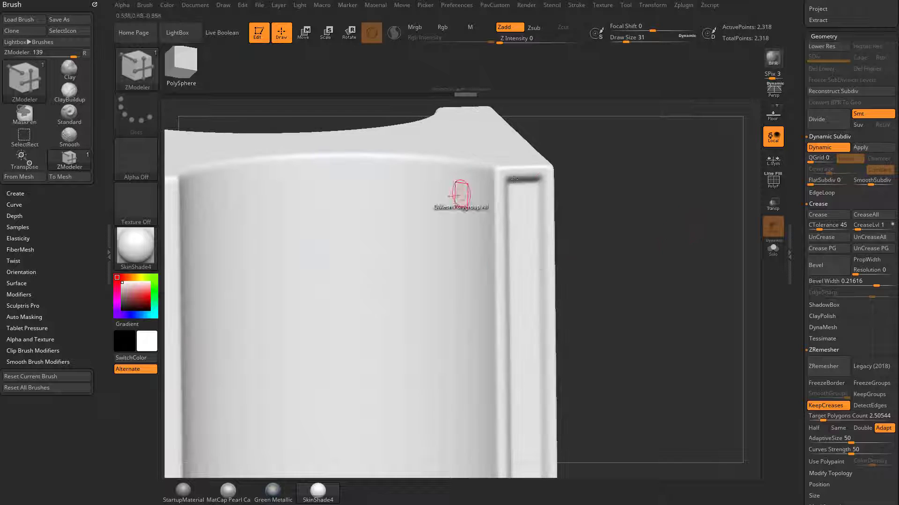
left_click(824, 214)
left_click_drag(653, 282, 670, 301, "alt")
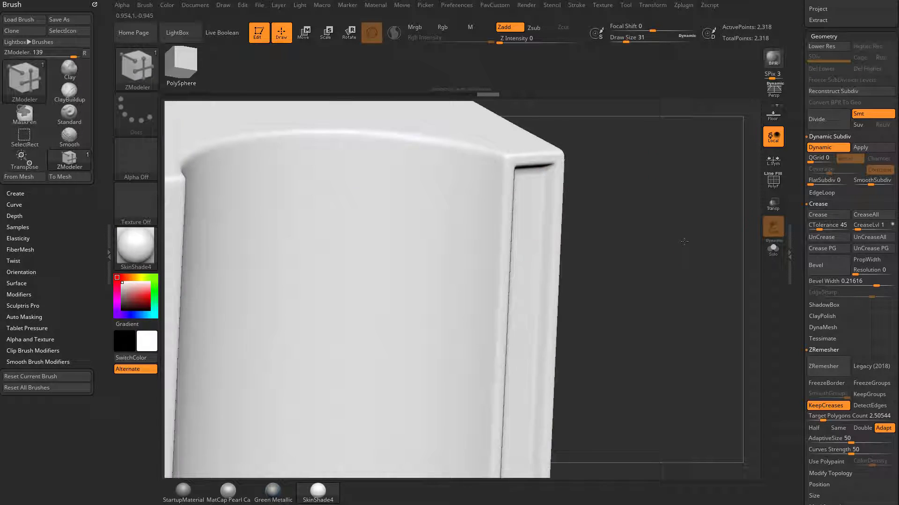
left_click_drag(684, 242, 721, 352, "alt")
Set the crease level to 3 and refresh the cube's Dynamic Subdiv preview.
left_click(862, 227)
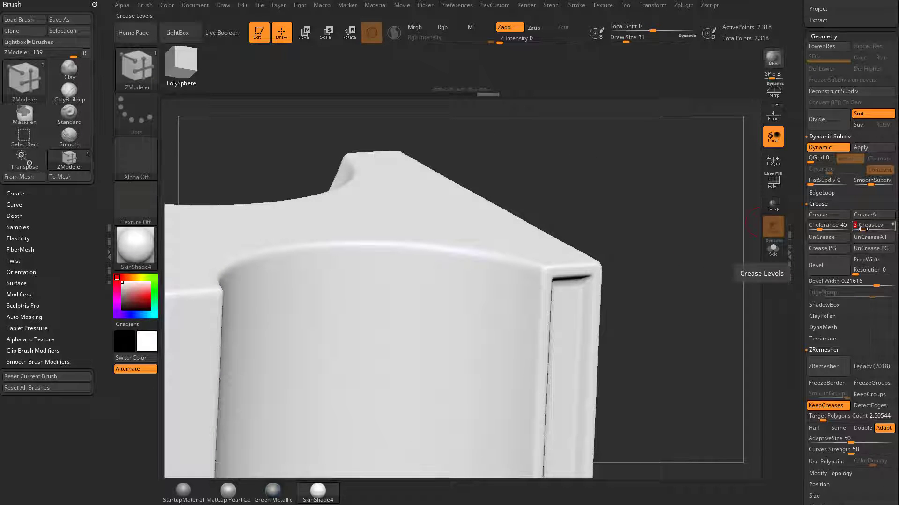
key("shift")
key("shift+d")
key("d")
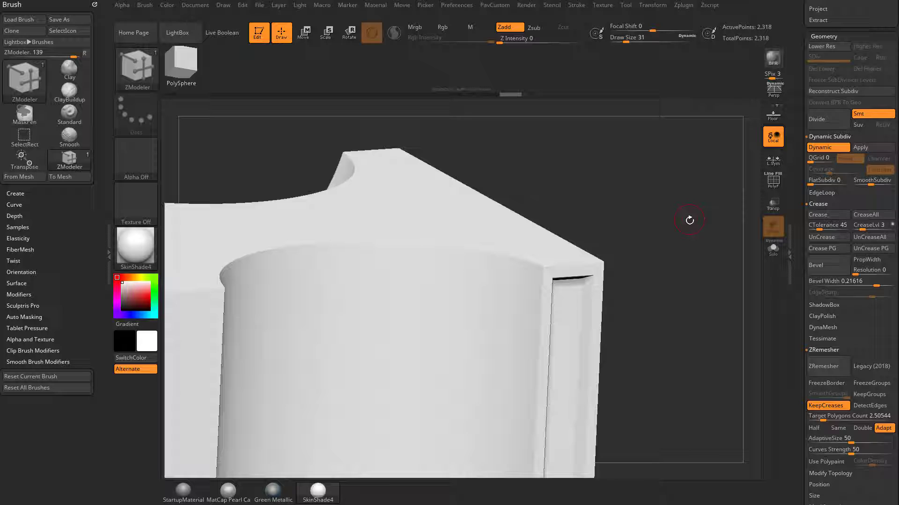
left_click_drag(697, 237, 672, 232, "alt")
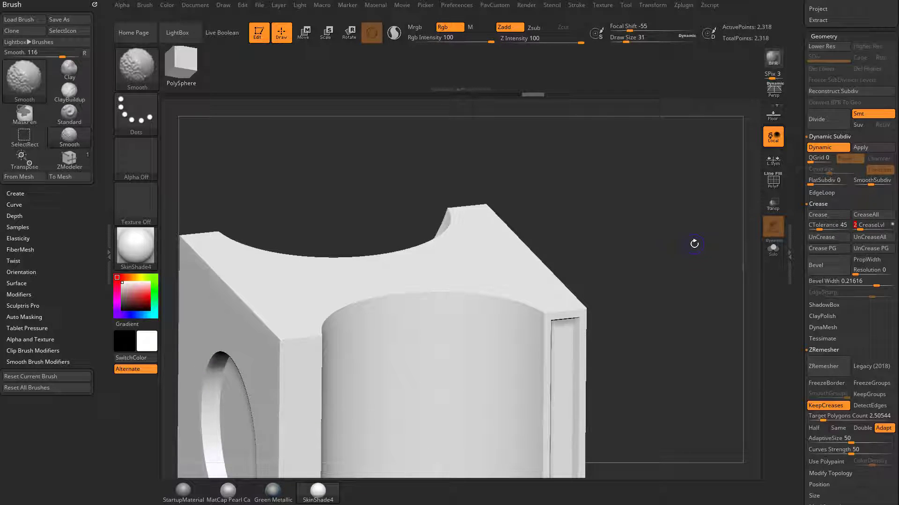
Refresh the cube's Dynamic Subdiv preview with the crease level set to 2.
key("shift+d")
key("d")
mouse_move(692, 257)
left_mouse_down("alt")
mouse_move(698, 241)
mouse_move(712, 306)
mouse_move(702, 281)
mouse_move(714, 242)
mouse_move(729, 285)
left_mouse_up("alt")
left_click_drag(729, 286, 706, 318, "alt")
Show the polyframe and examine the cube's edge flow around the spherical, arch and round cutouts from several sides.
left_click(773, 182)
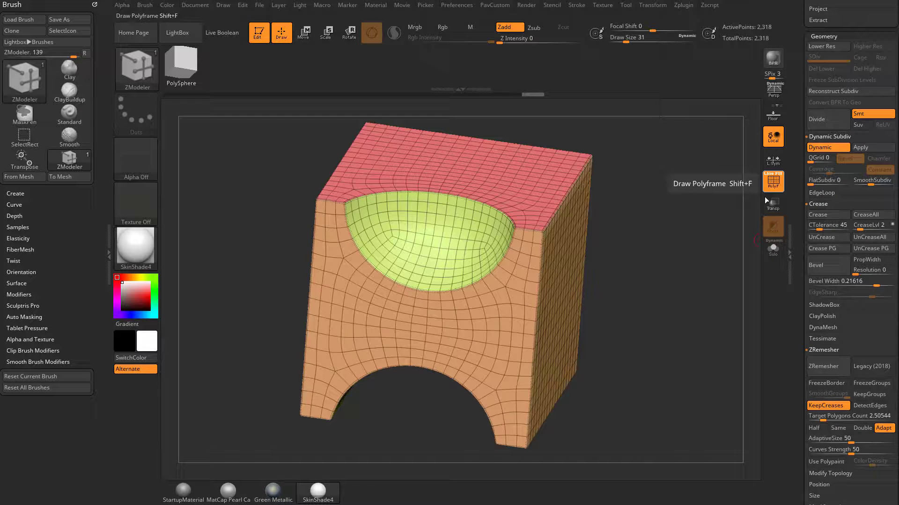
left_click_drag(683, 285, 675, 273, "alt")
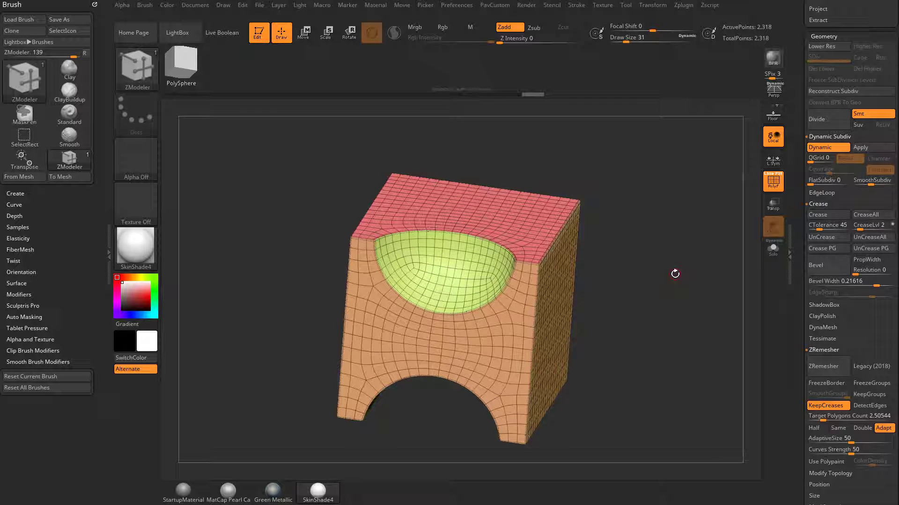
left_click_drag(626, 224, 470, 270)
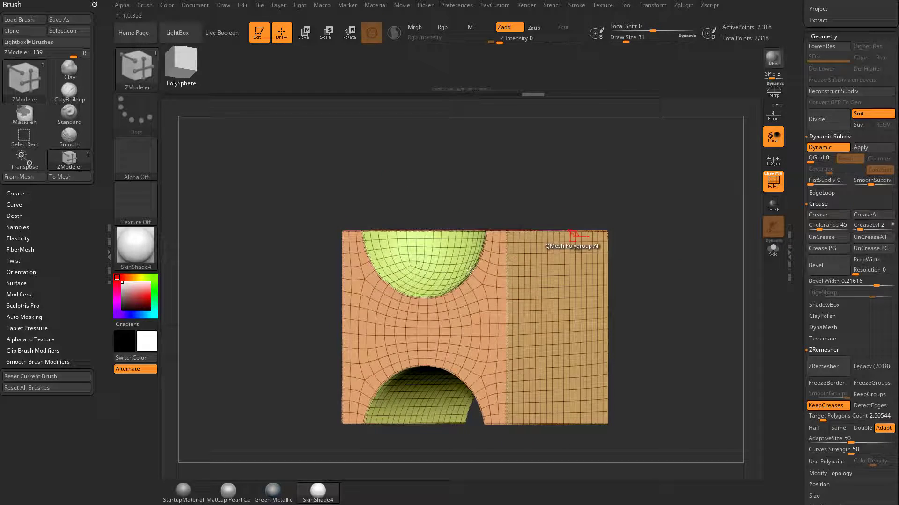
left_click_drag(473, 445, 636, 281)
left_click_drag(585, 357, 584, 327, "alt")
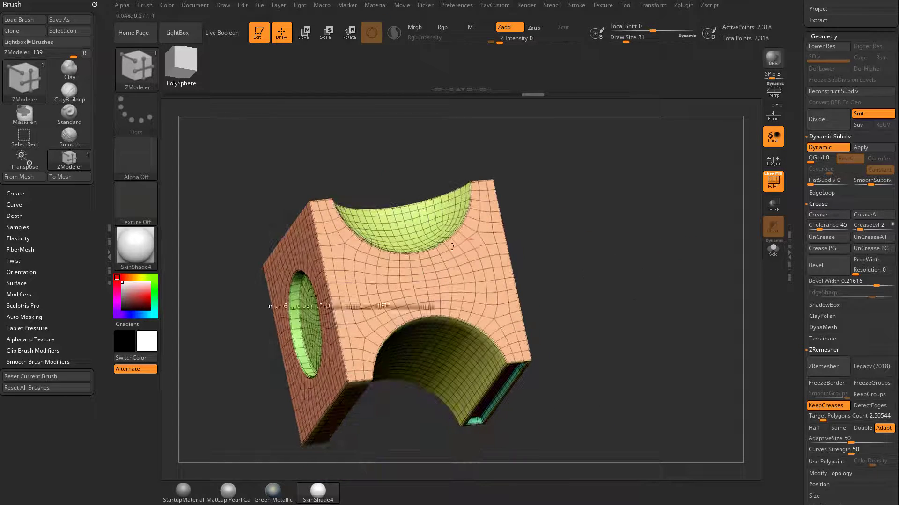
left_click_drag(660, 246, 695, 221)
left_click_drag(605, 256, 659, 281)
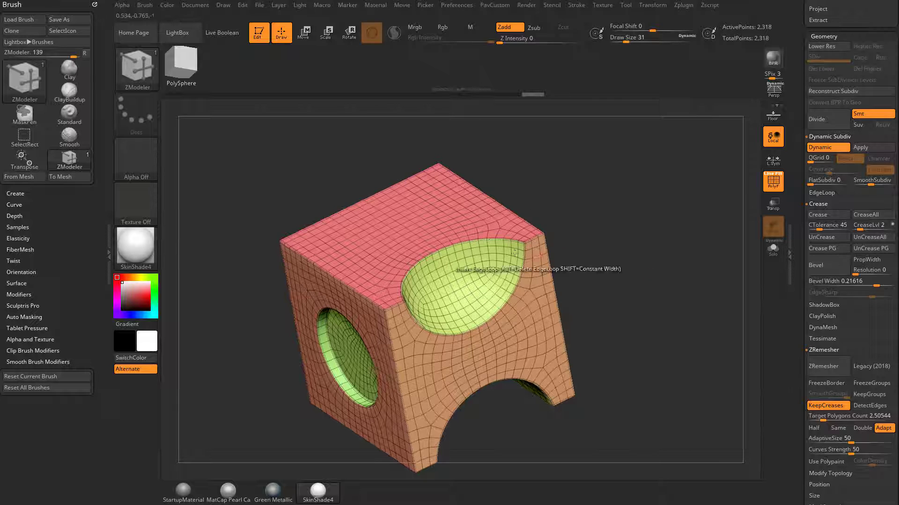
left_click_drag(613, 262, 688, 255)
left_click_drag(655, 280, 692, 289)
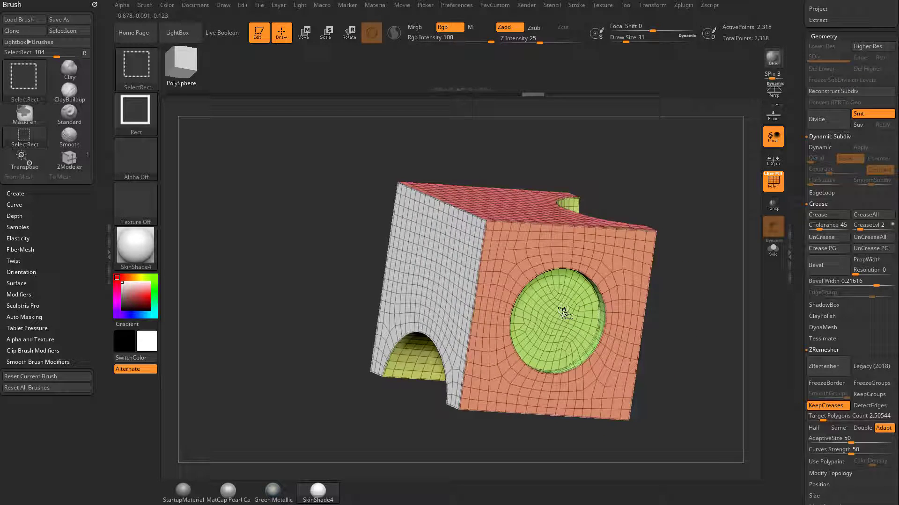
Hide the round recess's floor polygroup and delete the hidden polygons from the cube.
left_click(592, 313, "ctrl+shift")
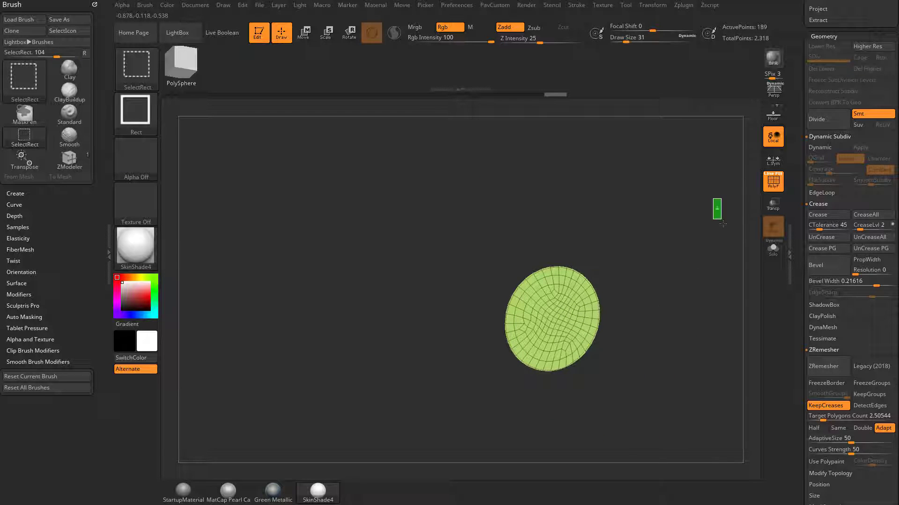
left_click_drag(723, 224, 724, 226, "ctrl+shift")
left_click_drag(799, 270, 796, 299)
left_click_drag(800, 64, 799, 162)
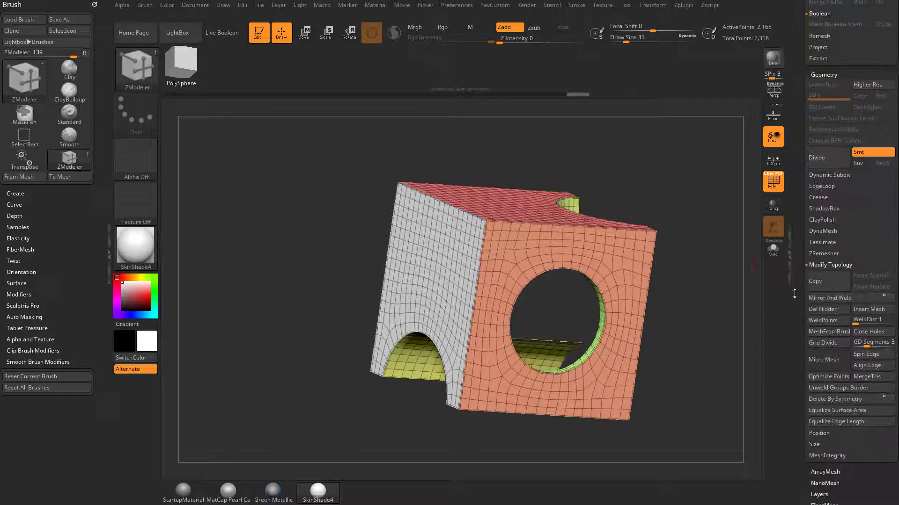
scroll(794, 293, "down", 3)
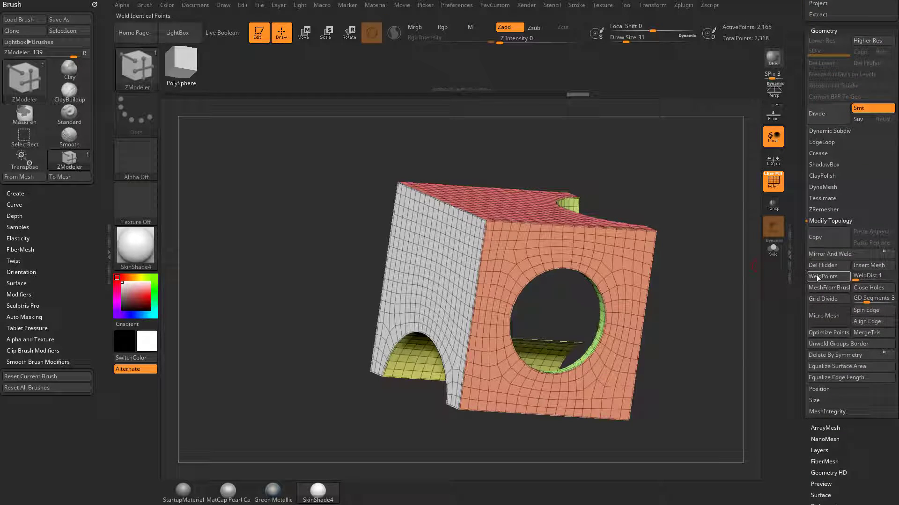
left_click_drag(747, 296, 679, 291, "alt")
Look over the custom popup menu's Modify Topology commands and the YouTube playlists in the browser.
key("space")
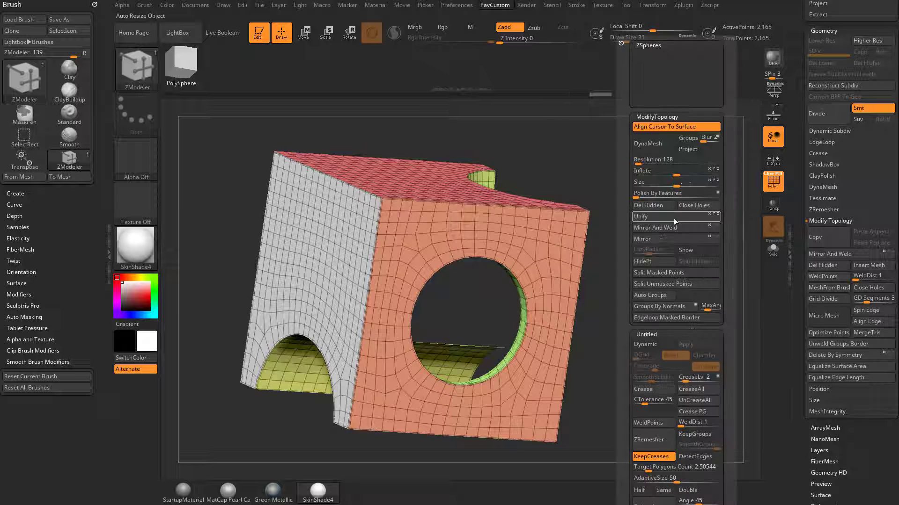
key("space")
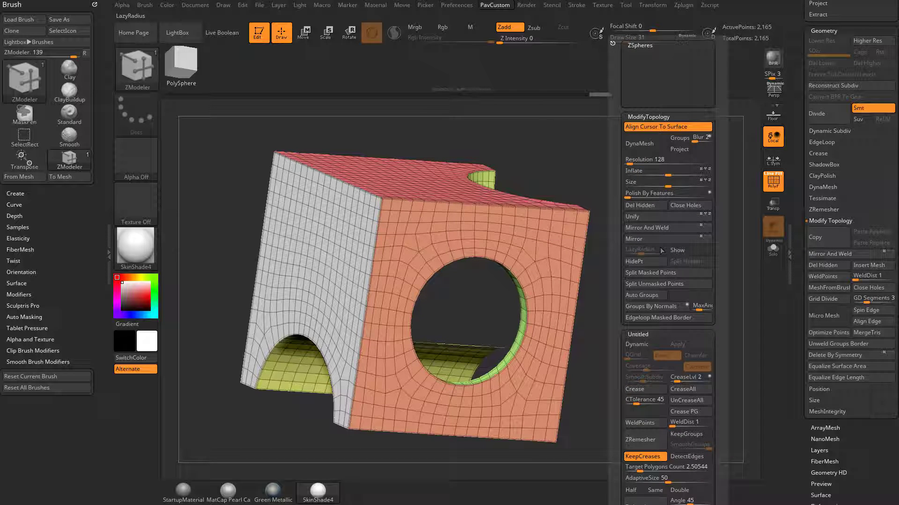
mouse_move(183, 491)
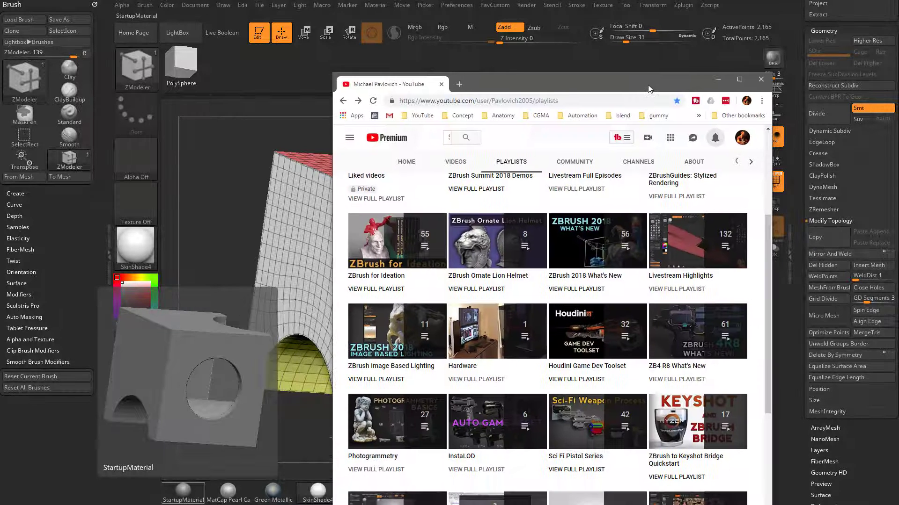
Cap the open end of the round recess using ZModeler's edge Close action with the Convex Hole target.
left_click_drag(667, 272, 688, 253)
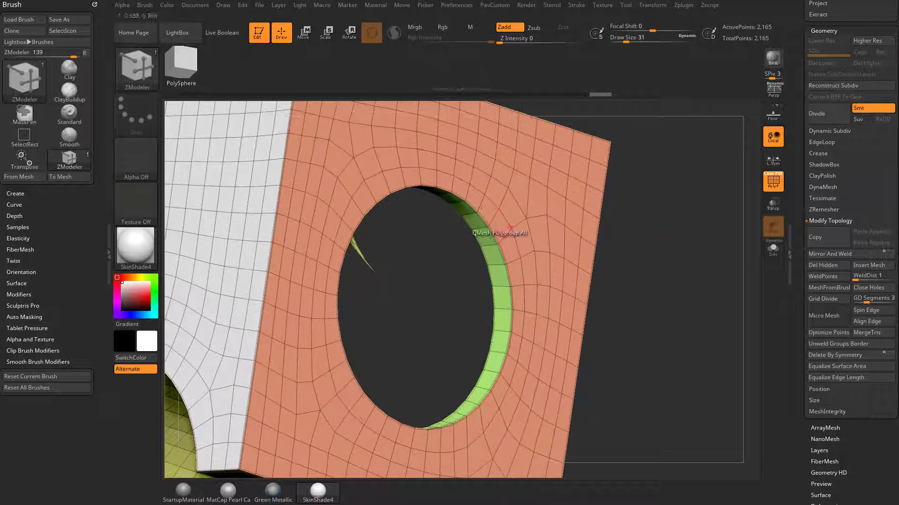
key("space")
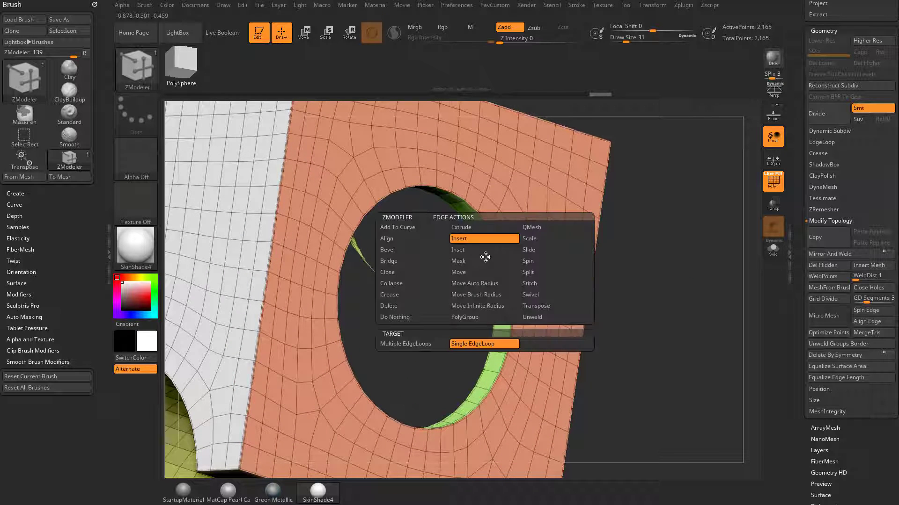
left_click(413, 273)
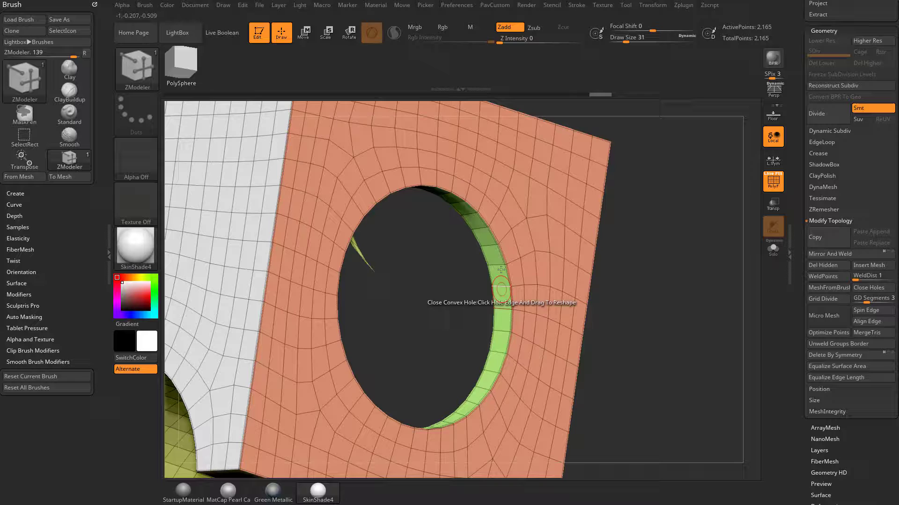
left_click(486, 255)
Isolate the new cap in the round recess, give it a single polygroup, and show the whole cube again.
left_click(407, 311, "ctrl+shift")
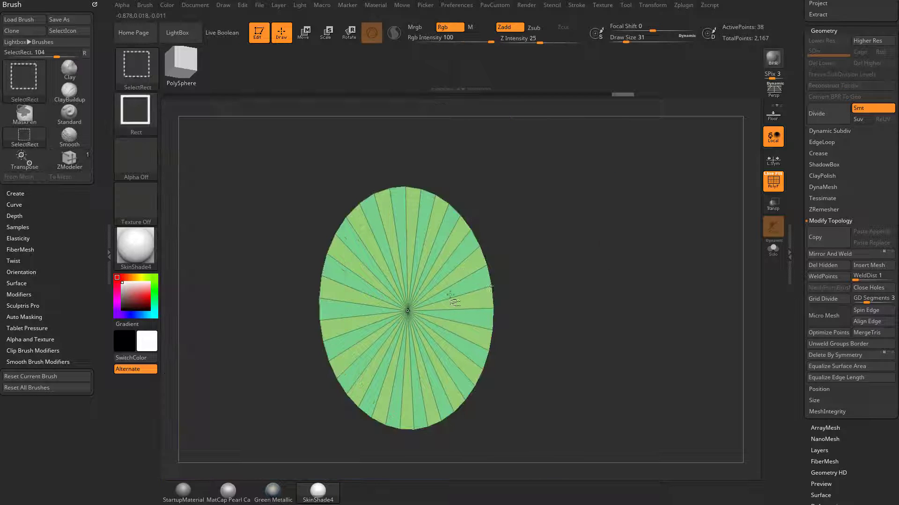
key("ctrl+w")
left_click(676, 284, "ctrl+shift")
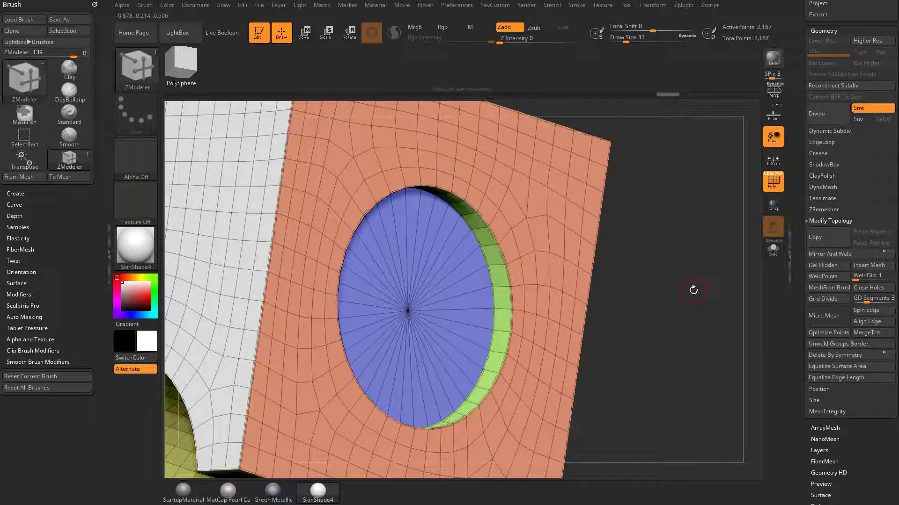
Set the crease tolerance to 42 and crease the cube's edges.
mouse_move(692, 289)
right_mouse_down("ctrl")
mouse_move(678, 233)
mouse_move(718, 285)
right_mouse_up("ctrl")
key("f")
left_click(818, 154)
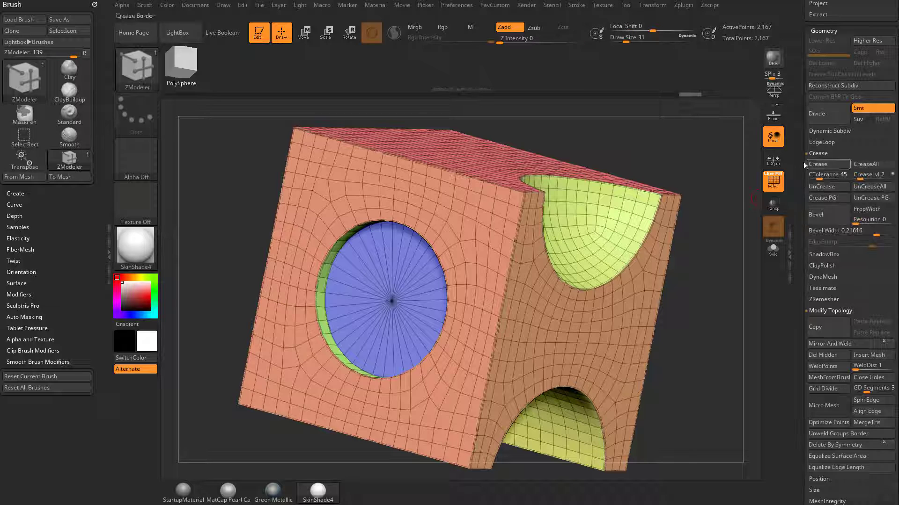
left_click(860, 189)
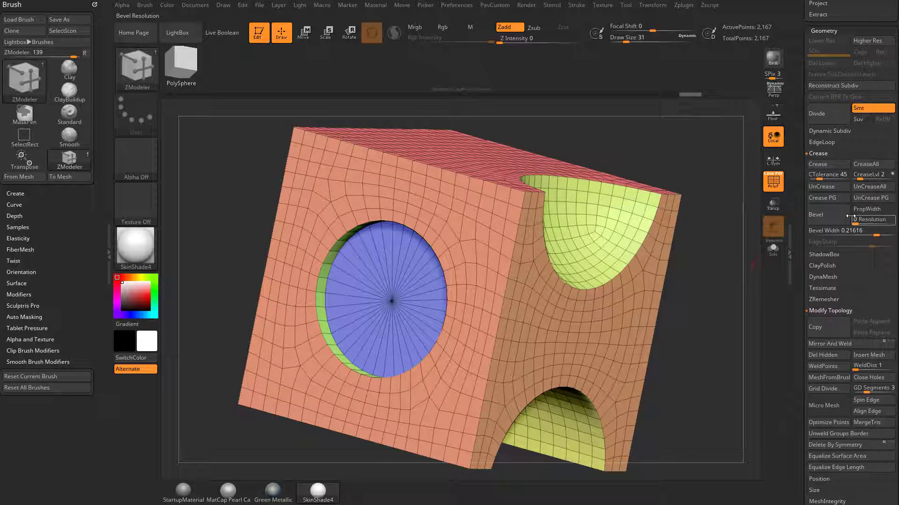
left_click_drag(719, 238, 719, 233)
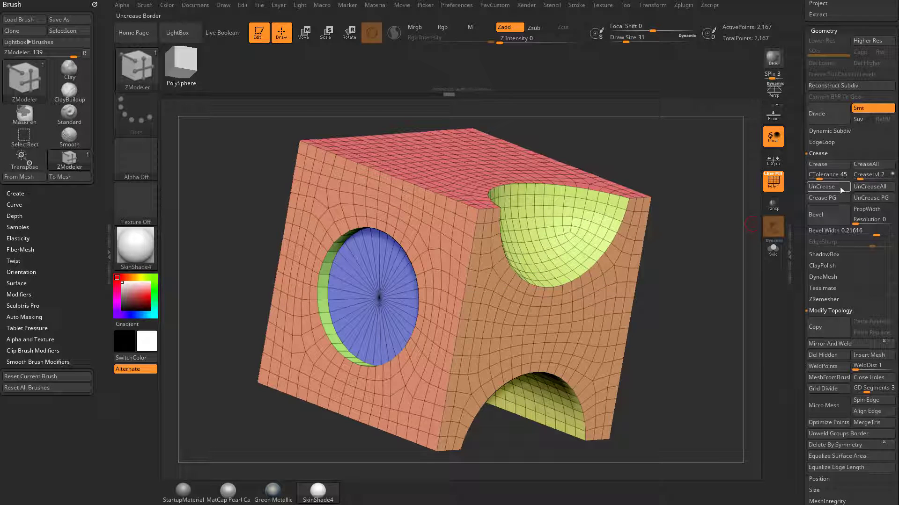
left_click(835, 198)
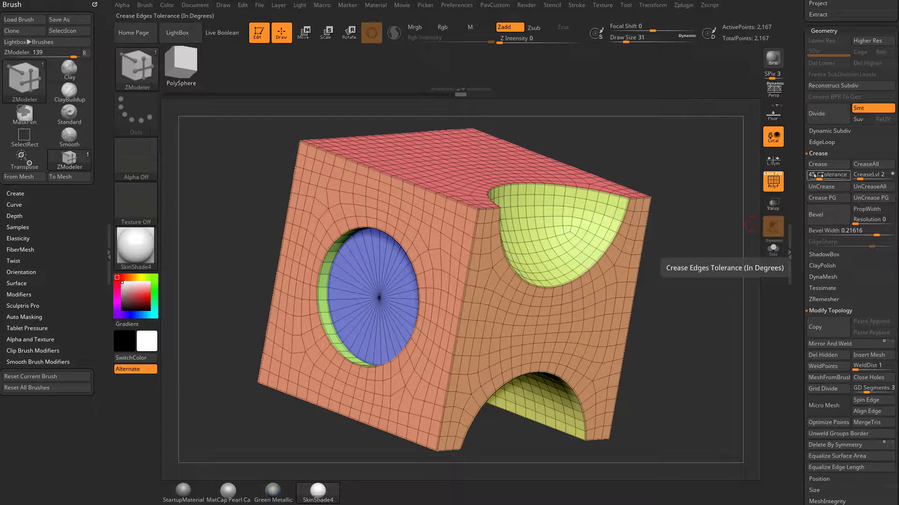
left_click_drag(817, 176, 820, 177)
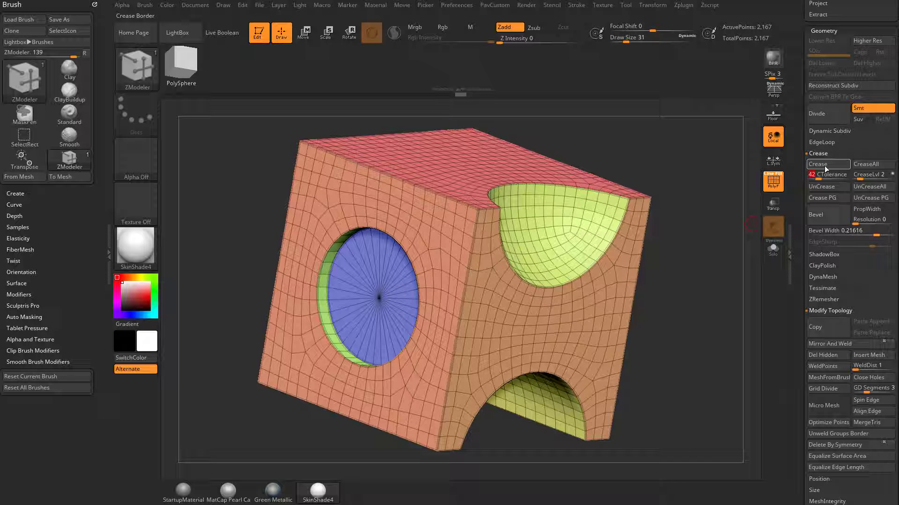
left_click(824, 168)
Open the ZRemesher settings and examine the cube's arch underside, foot groove and flat sides.
left_click_drag(739, 229, 684, 219)
left_click_drag(794, 193, 797, 261)
left_click(823, 460)
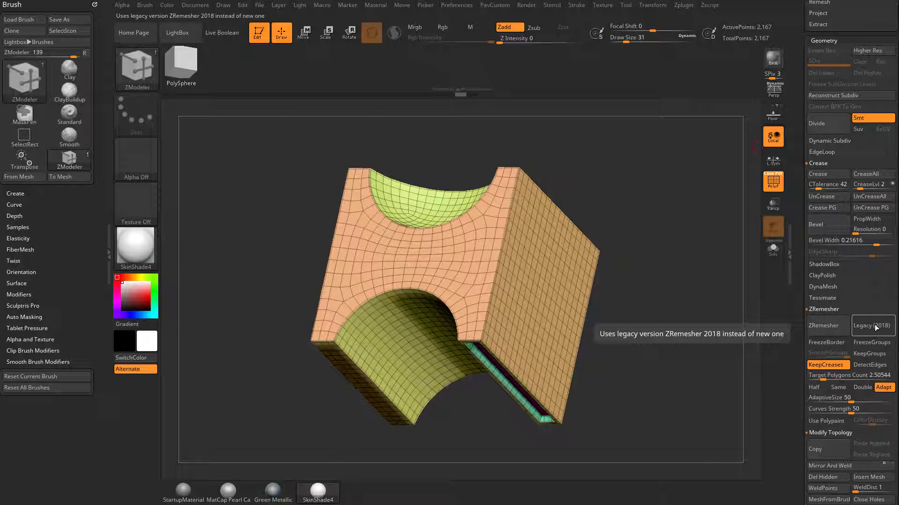
left_click_drag(652, 202, 677, 258)
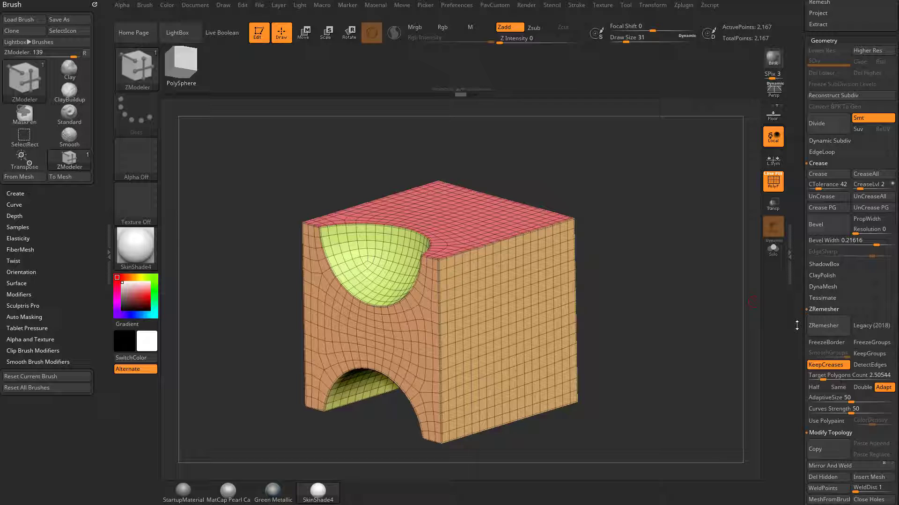
Revert the cube to its mesh from before the recess floor was deleted, and remesh it using ZRemesher with KeepCreases on.
left_click_drag(632, 179, 716, 283)
mouse_move(725, 315)
left_mouse_down()
mouse_move(694, 275)
mouse_move(698, 287)
left_mouse_up()
key("s")
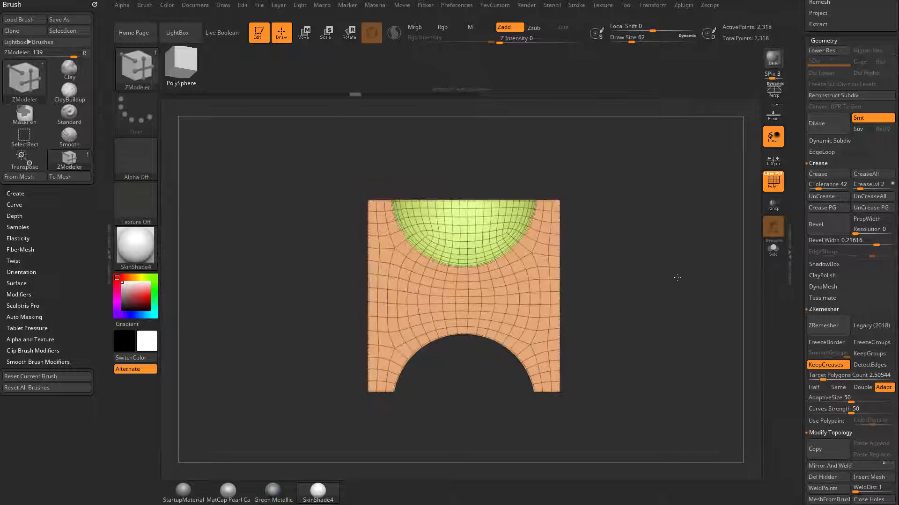
mouse_move(660, 261)
left_mouse_down()
mouse_move(677, 263)
mouse_move(684, 295)
left_mouse_up()
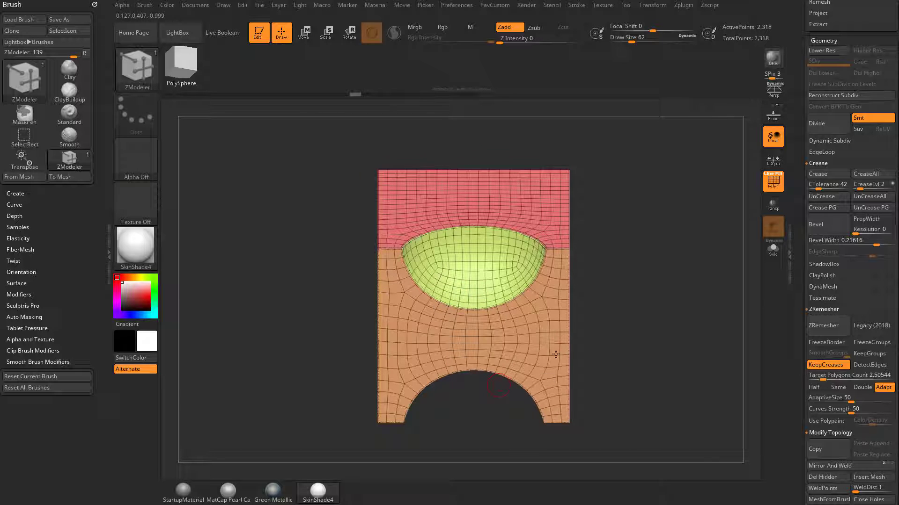
mouse_move(622, 313)
left_mouse_down()
mouse_move(668, 311)
mouse_move(628, 299)
left_mouse_up()
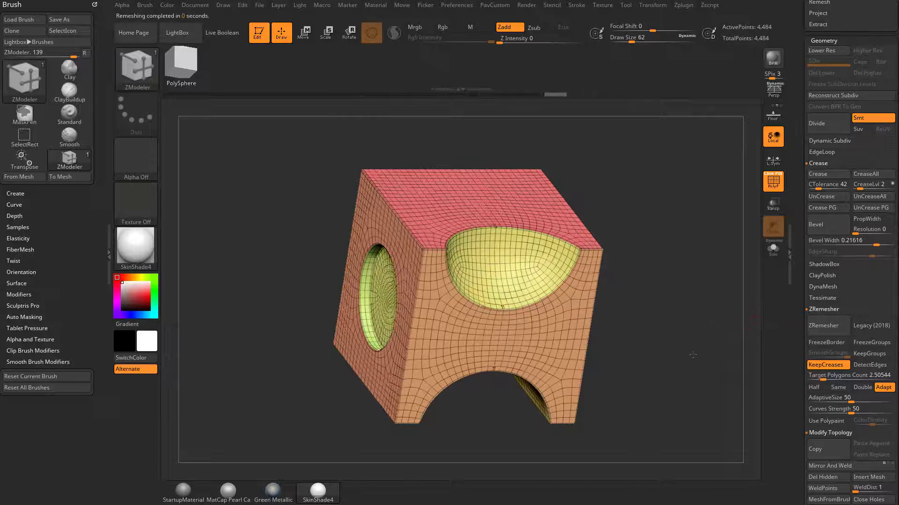
Check the remeshed cube from several sides, then undo that remesh and run ZRemesher again with KeepCreases on.
left_click_drag(692, 355, 623, 351)
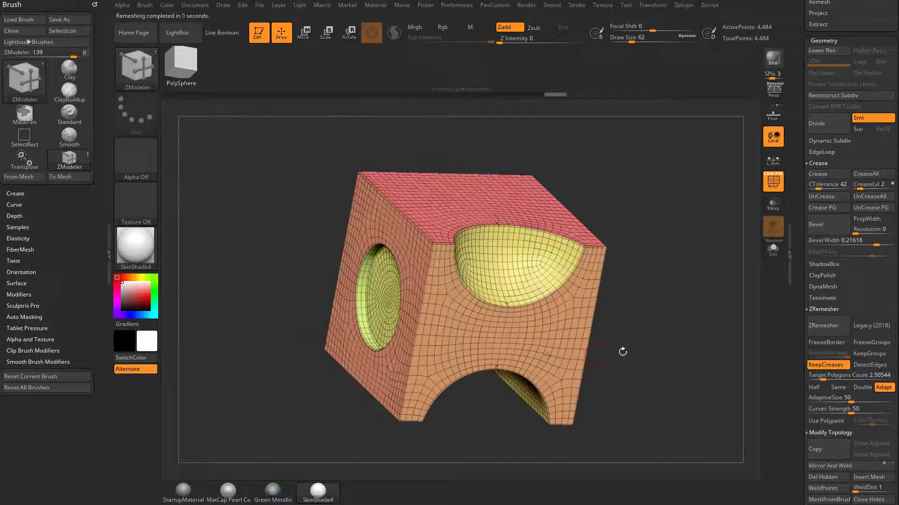
left_click_drag(656, 287, 681, 338)
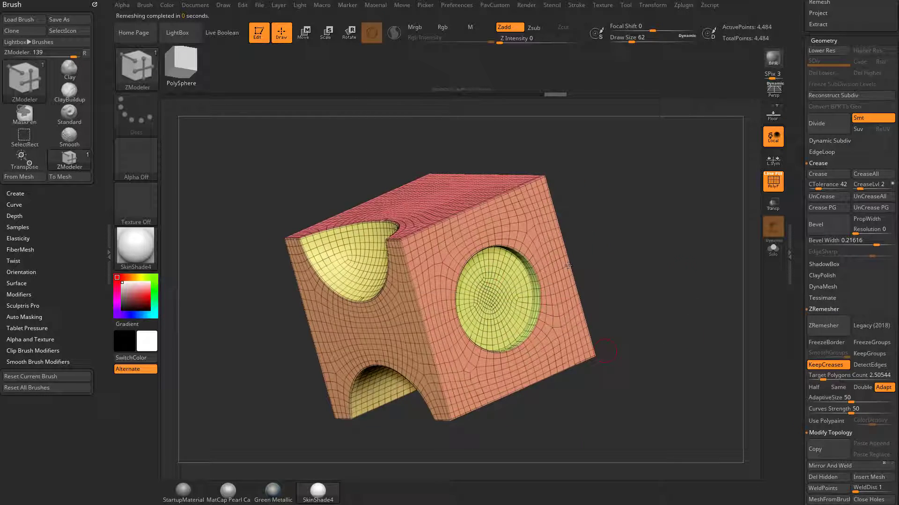
left_click_drag(684, 284, 689, 293, "shift")
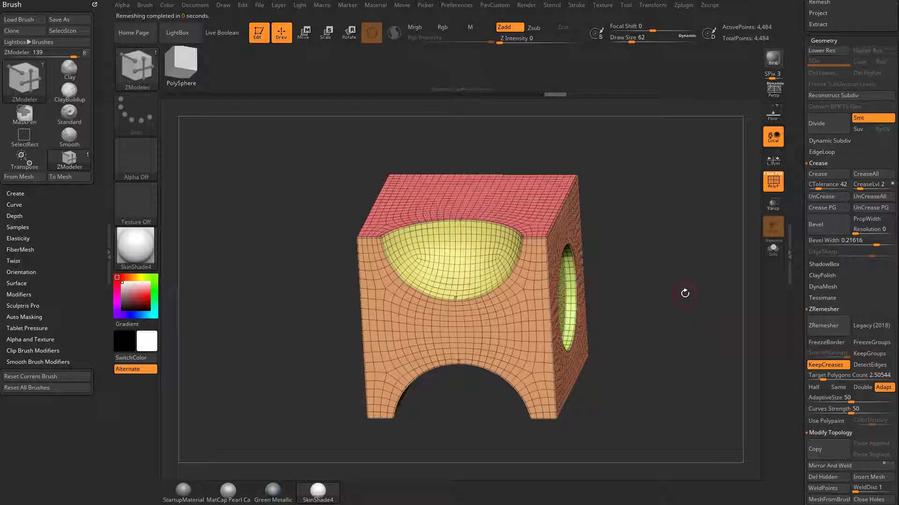
left_click_drag(678, 290, 654, 300)
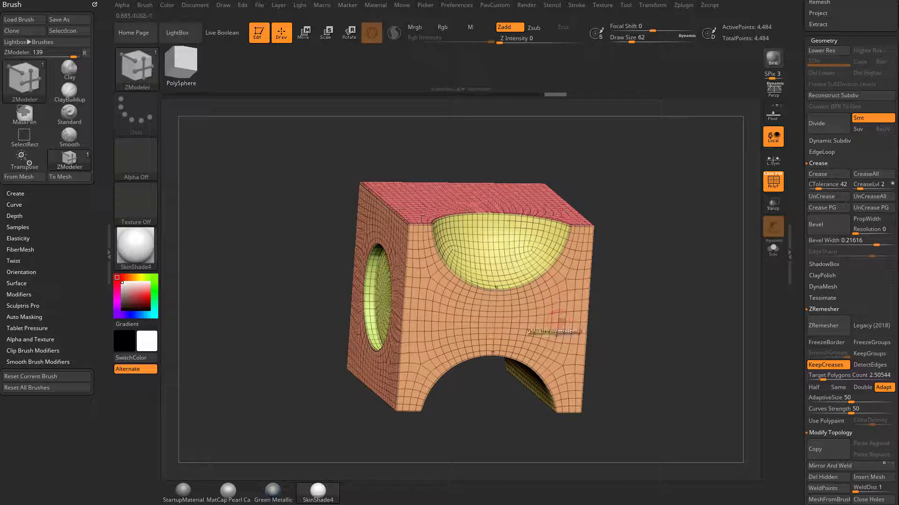
key("ctrl+z")
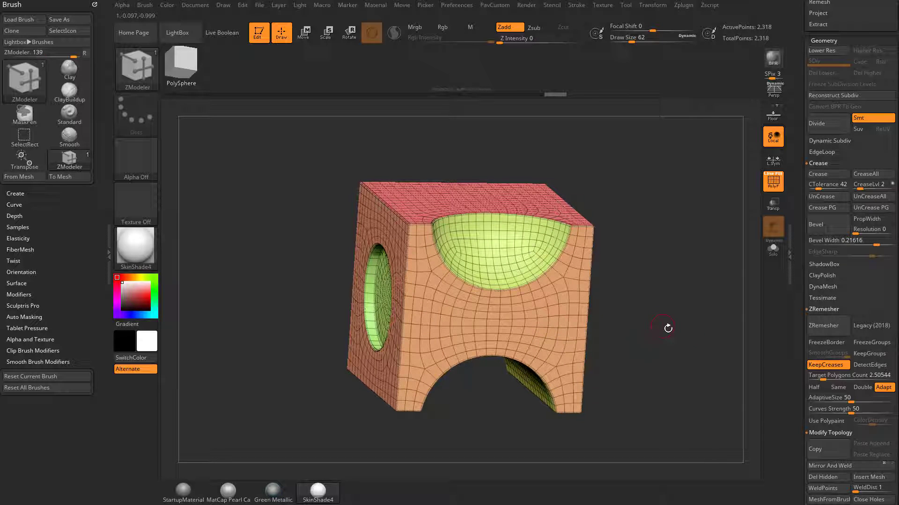
left_click(817, 328)
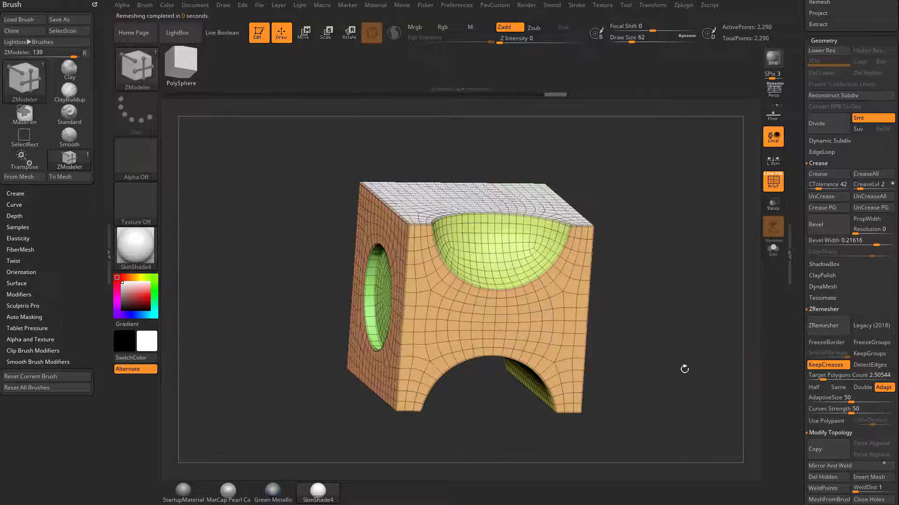
Set the crease level to 1 and turn off the PolyFrame display to inspect the cube's edges without the wireframe.
left_click_drag(680, 261, 663, 299)
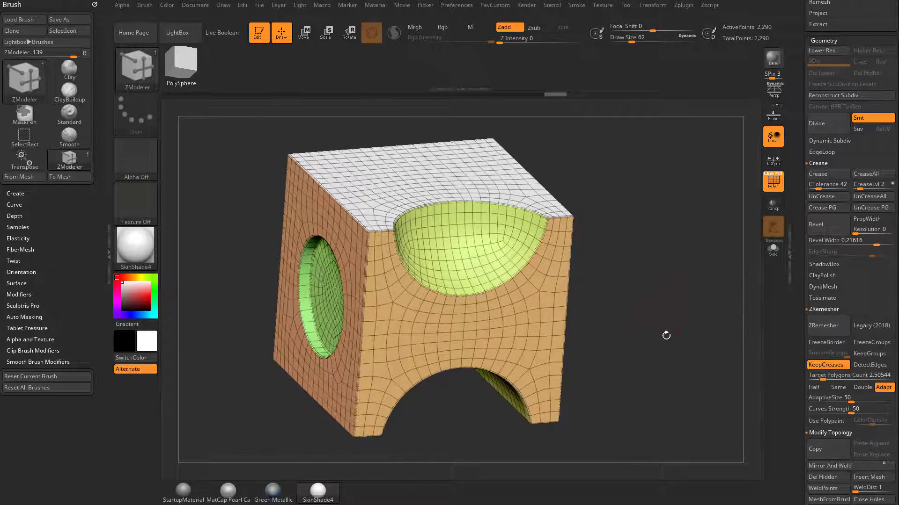
left_click_drag(666, 335, 701, 291)
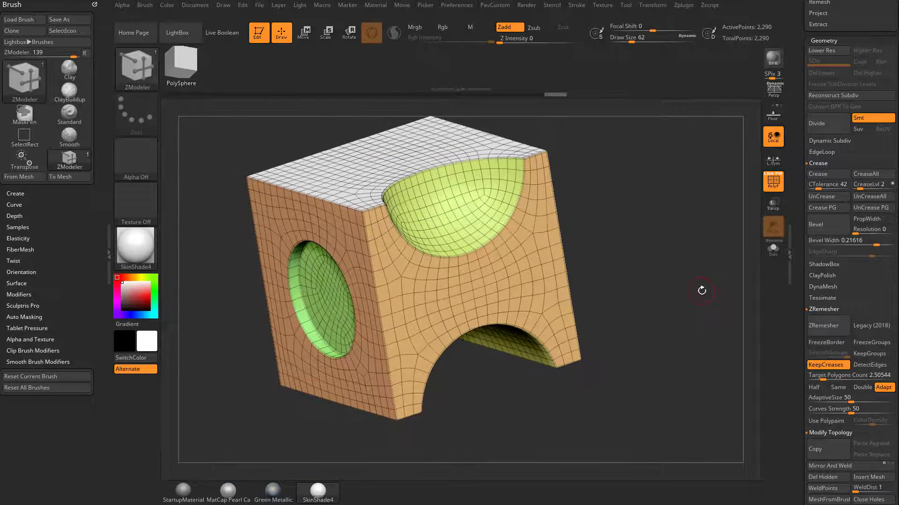
key("space")
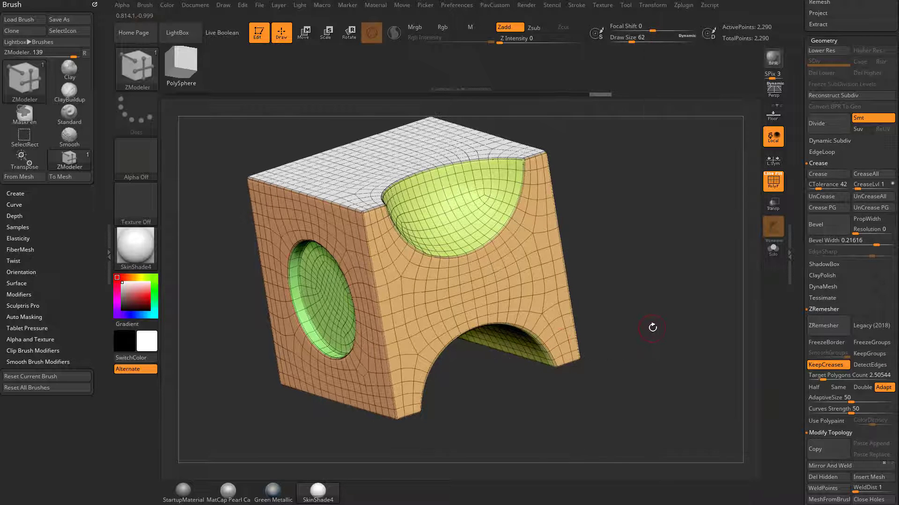
key("shift+f")
left_click_drag(690, 229, 688, 282)
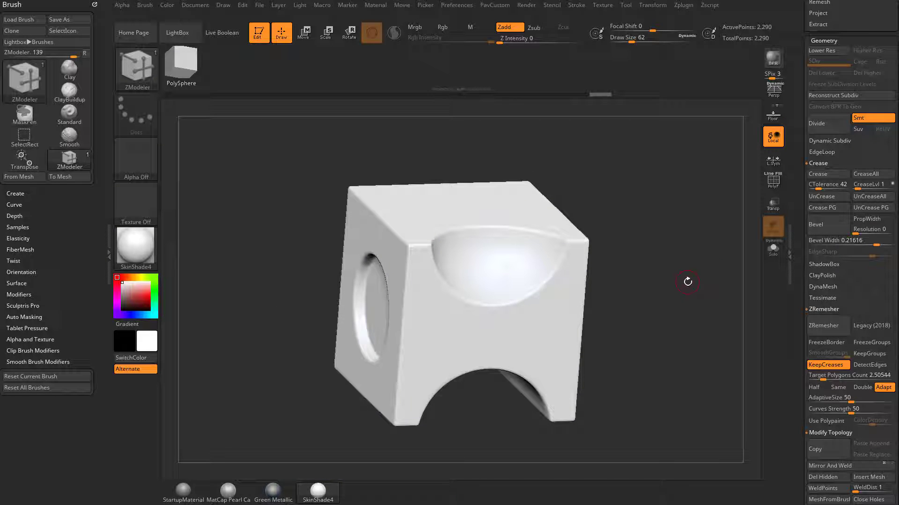